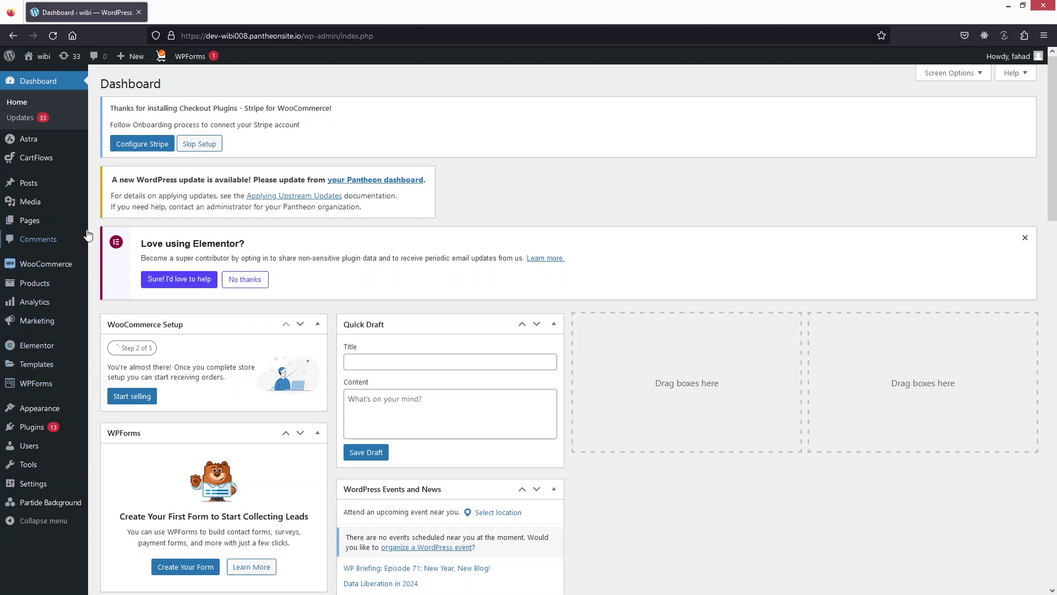
Open Add New Page from the Pages menu in a background browser tab
mouse_move(45, 223)
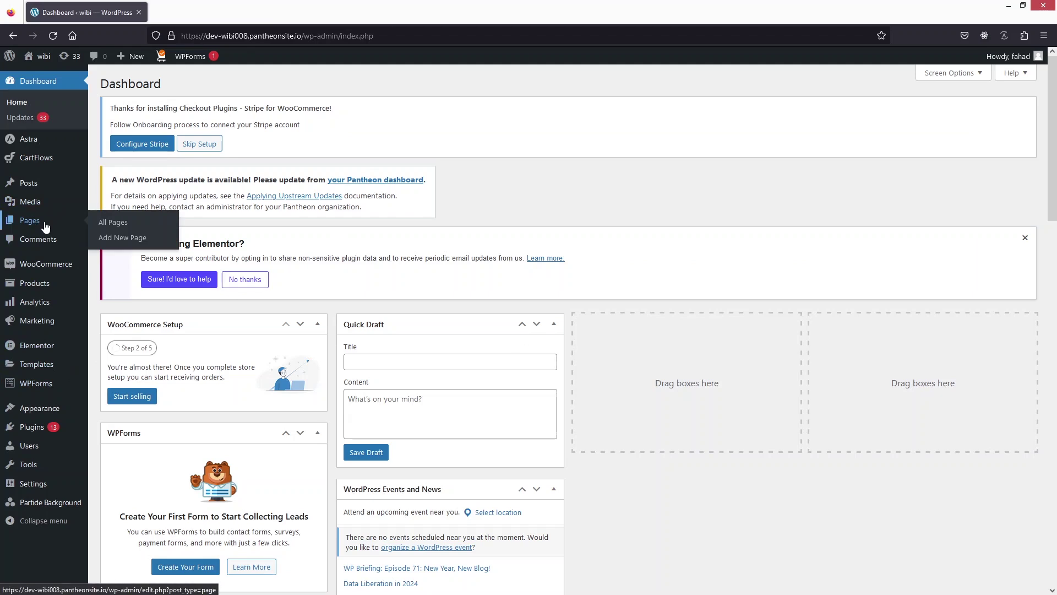
middle_click(139, 240)
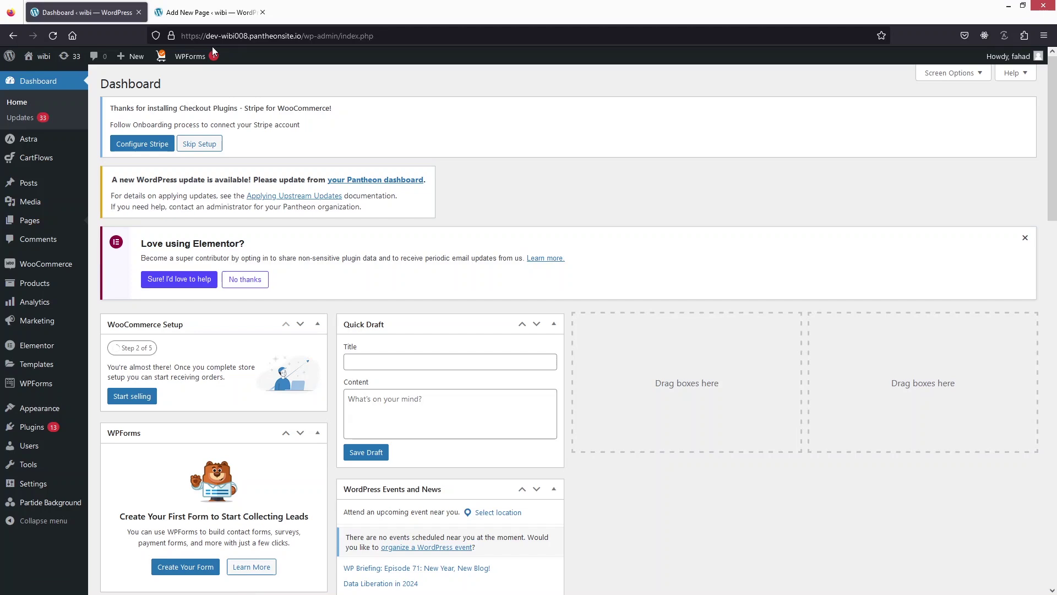
Title the new page 'Background Slider' and launch it in Elementor
click(210, 13)
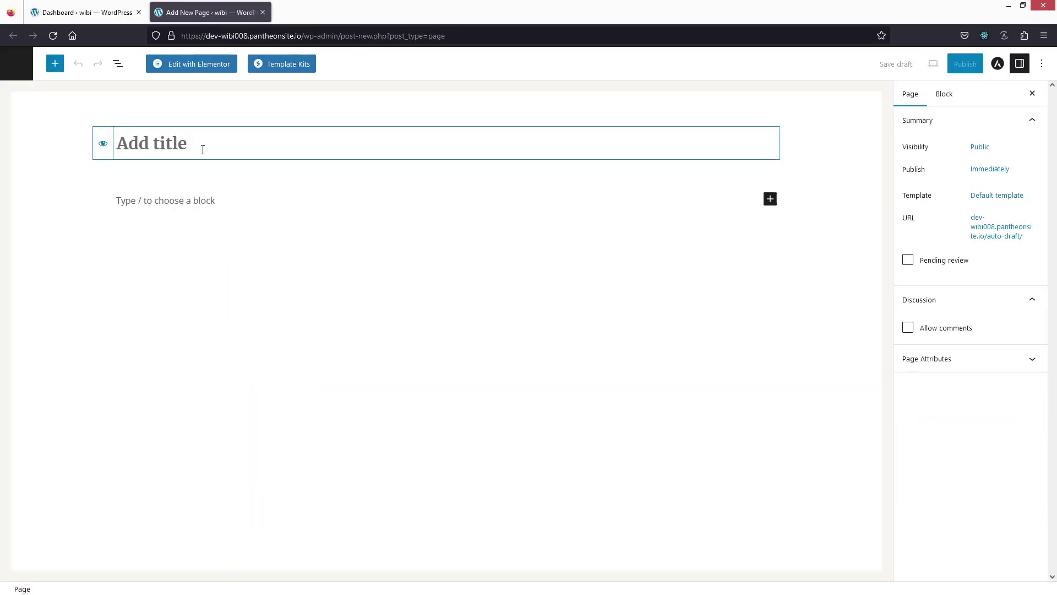
text(Background Slider)
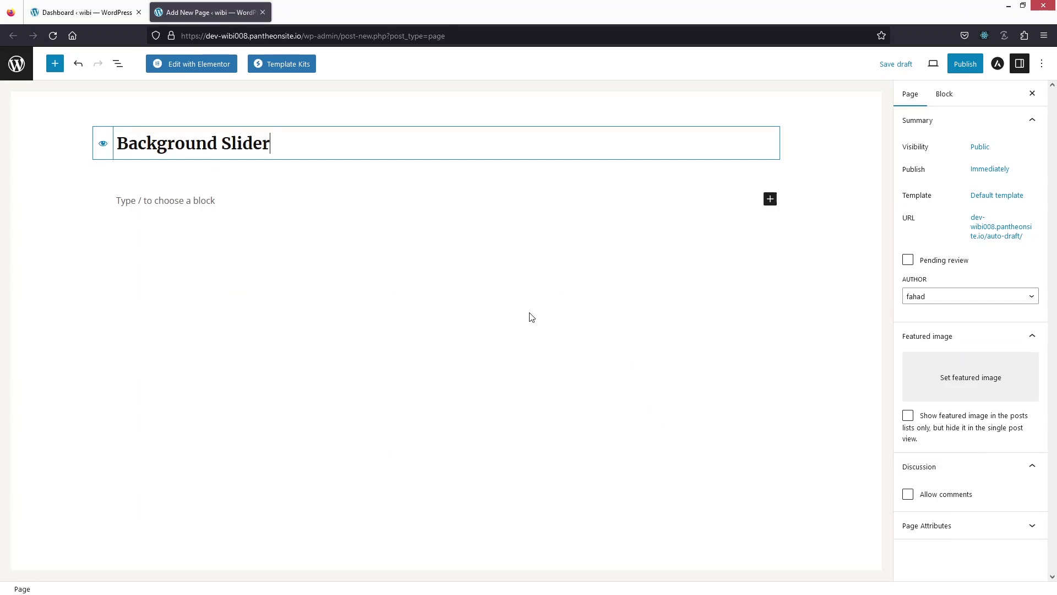
click(165, 69)
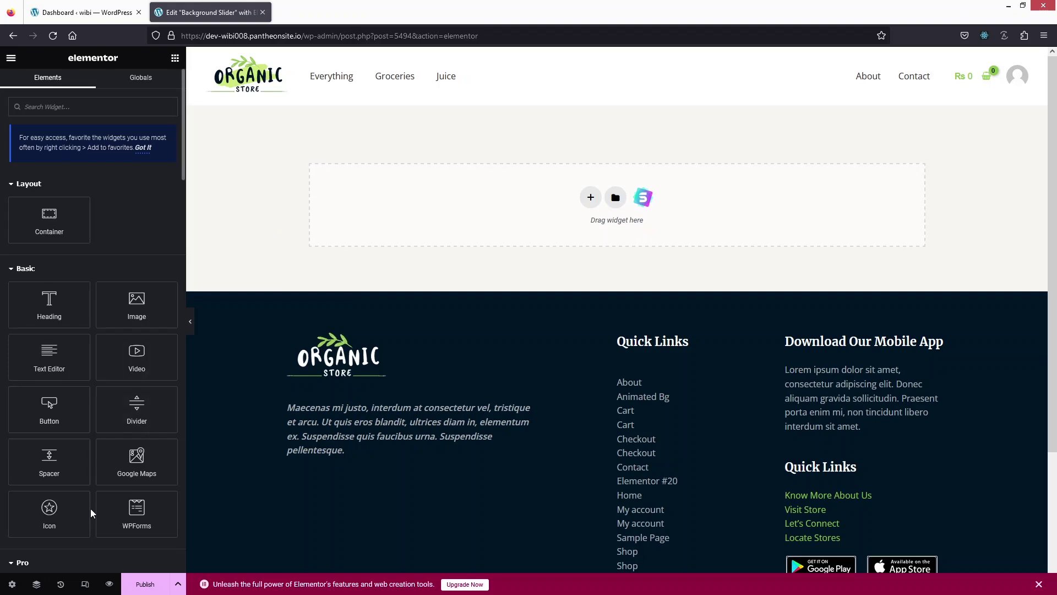
Set the page layout to Elementor Canvas in Page Settings
click(12, 585)
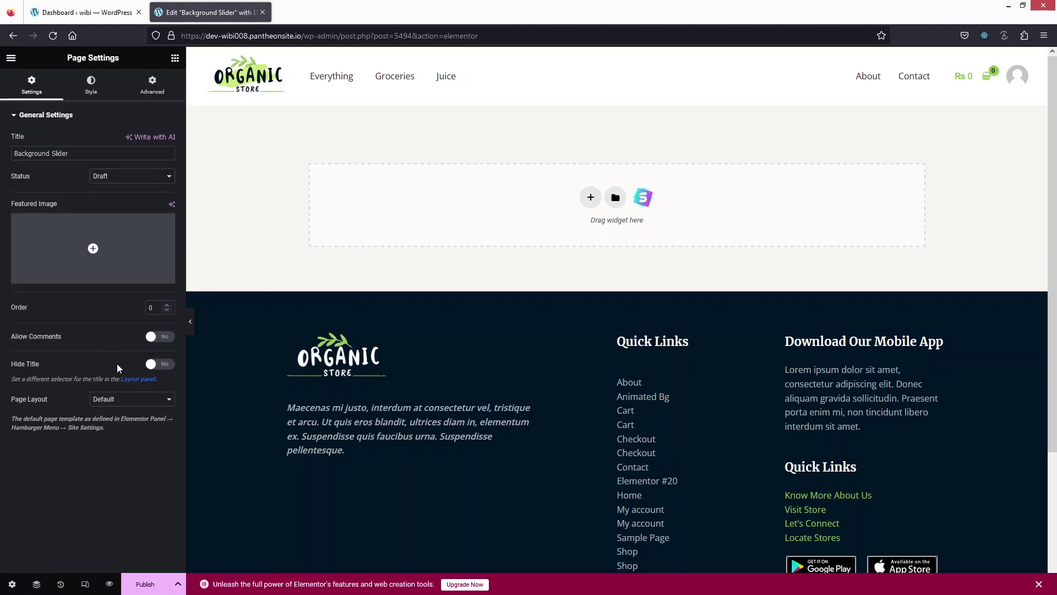
click(148, 403)
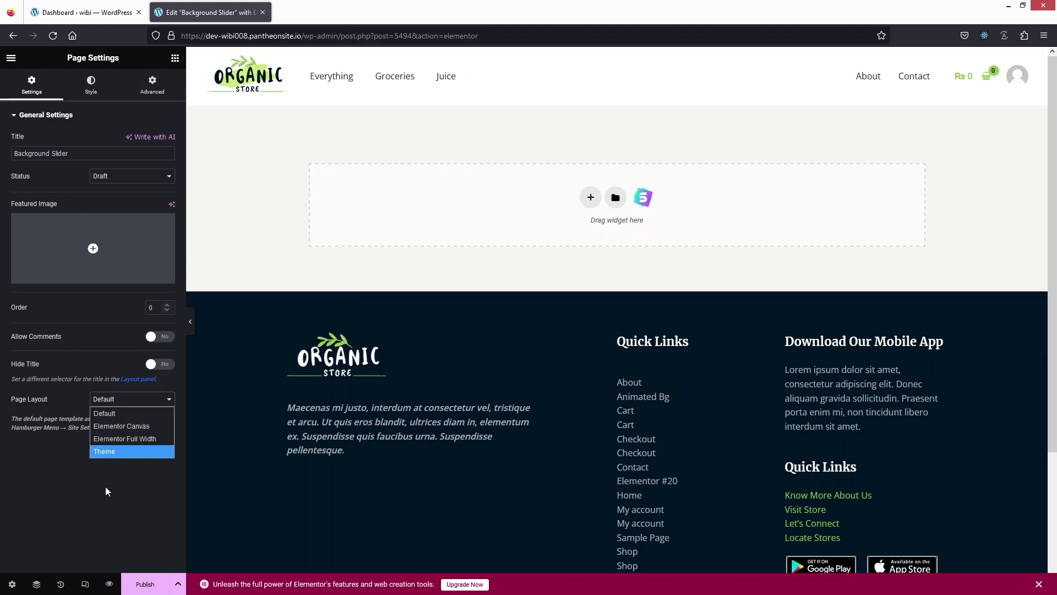
click(129, 427)
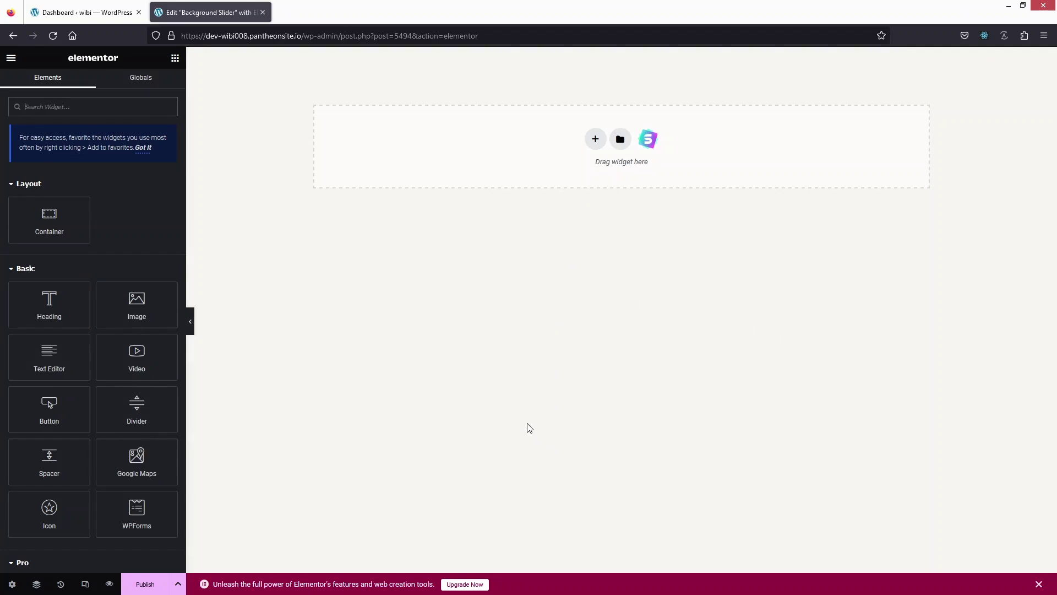
Add a single-column container with a Heading reading 'Background Slider Example'
click(595, 140)
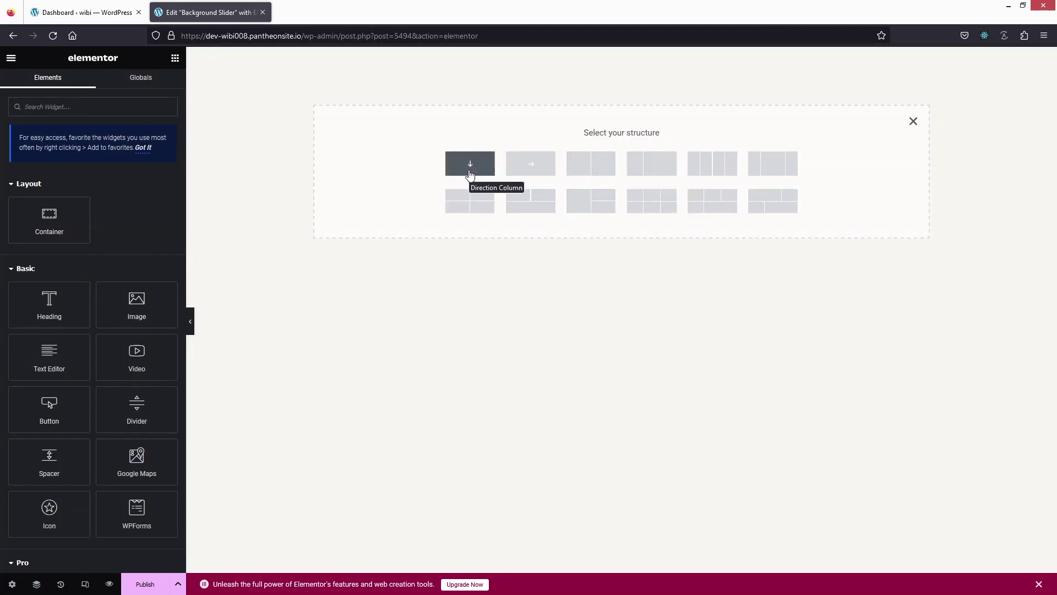
click(470, 174)
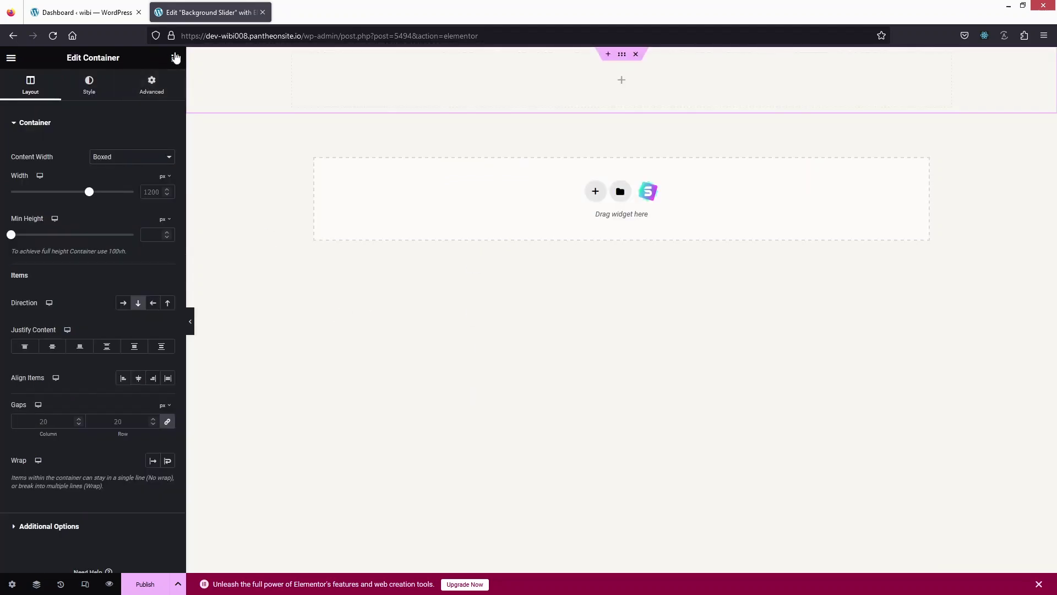
click(175, 57)
drag(49, 302, 535, 73)
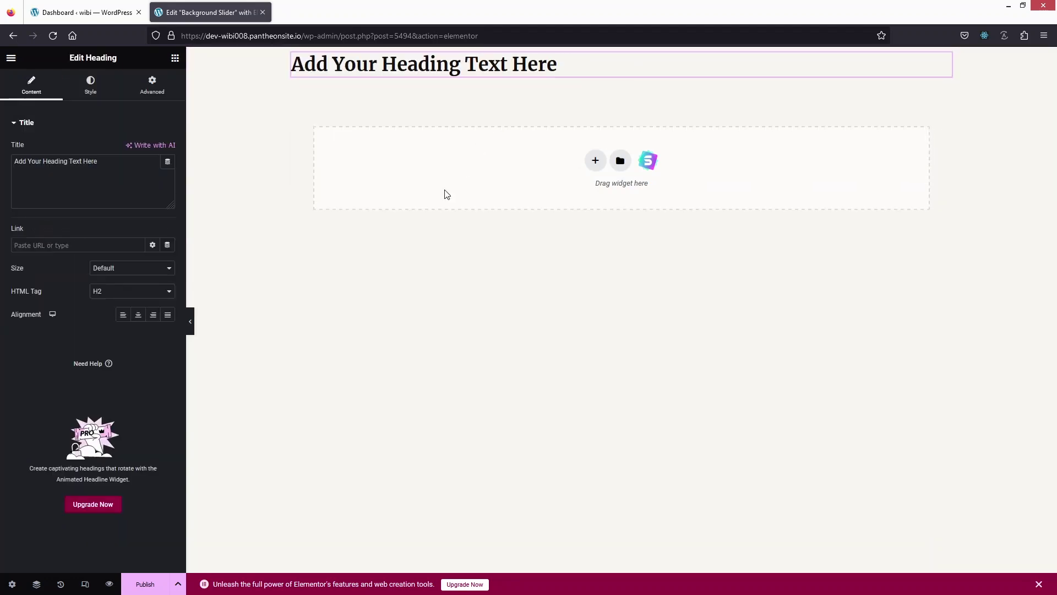
drag(165, 163, 13, 161)
text(Background Slider Example)
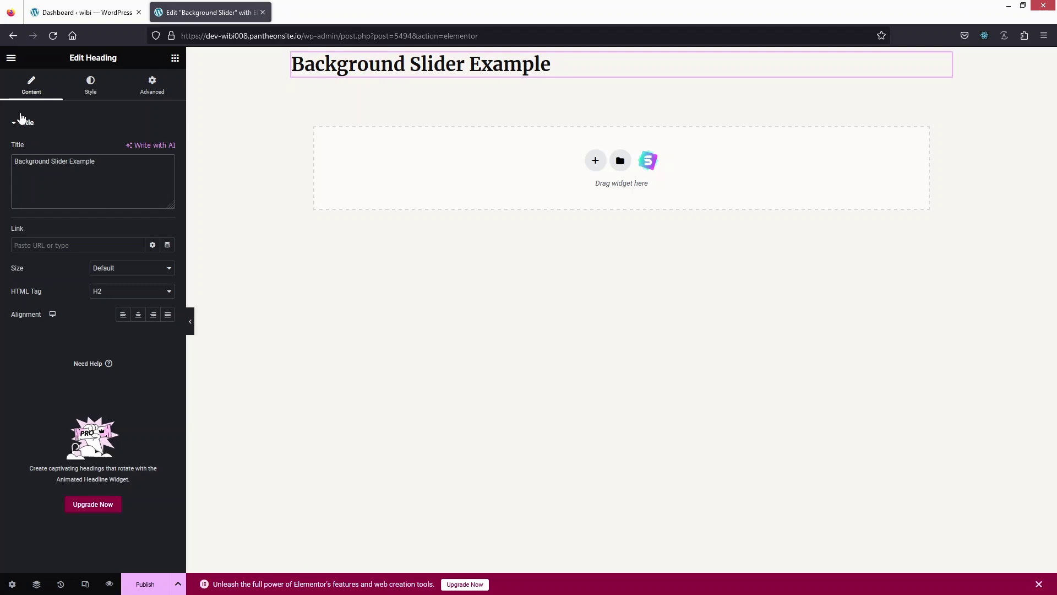
Make the heading text color white (#FFFFFF)
click(90, 84)
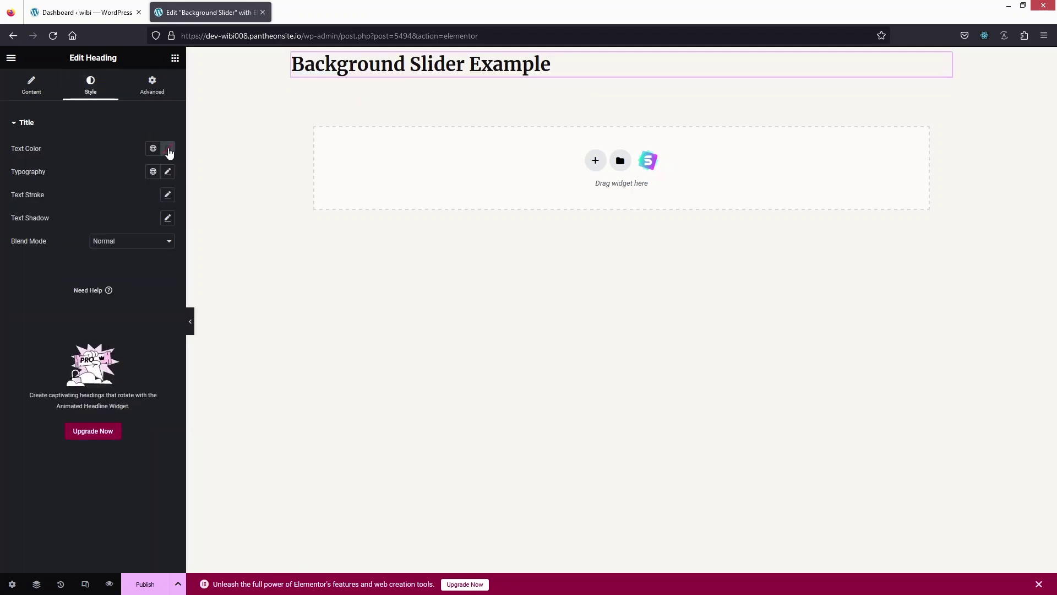
click(168, 149)
drag(138, 232, 102, 192)
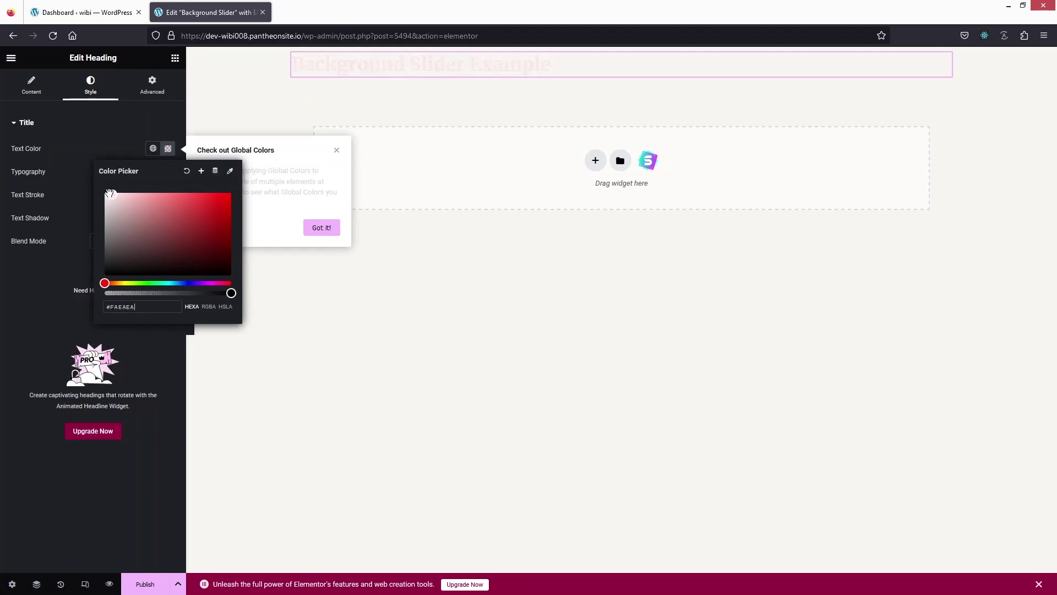
click(94, 188)
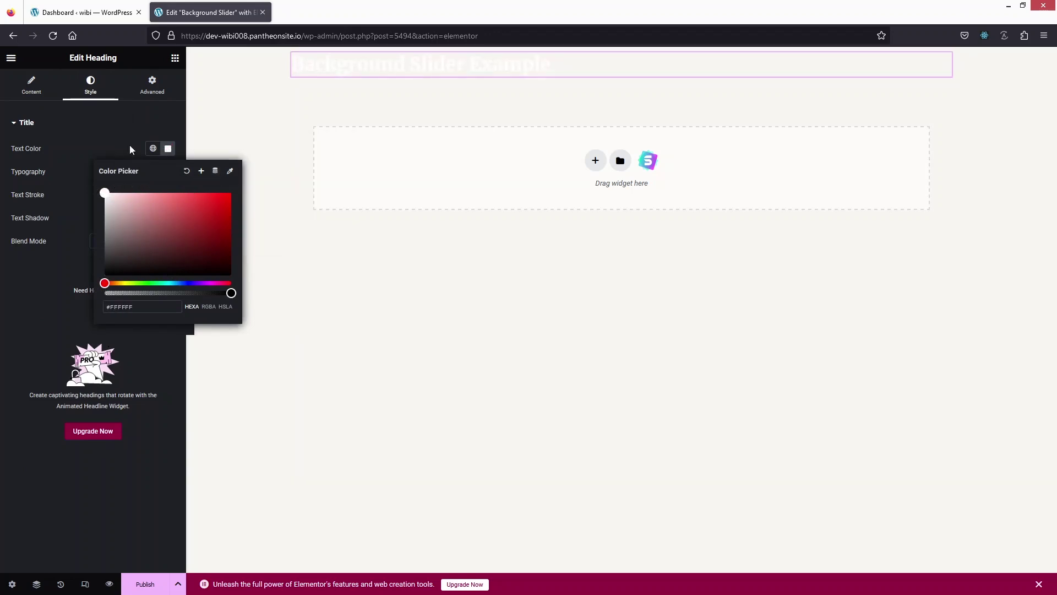
click(103, 131)
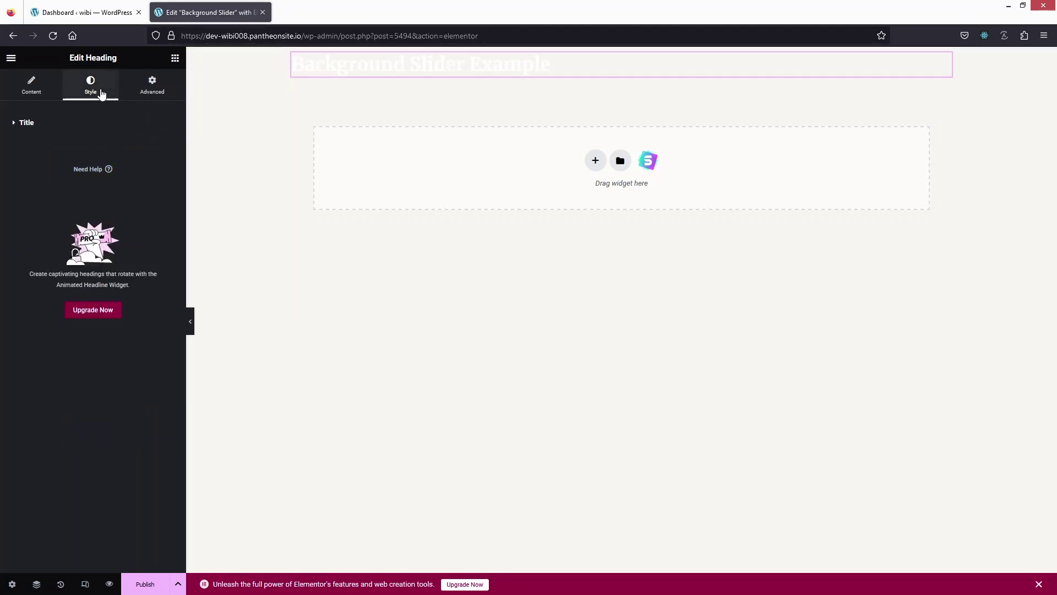
Set the heading's typography size to 65 px
click(36, 124)
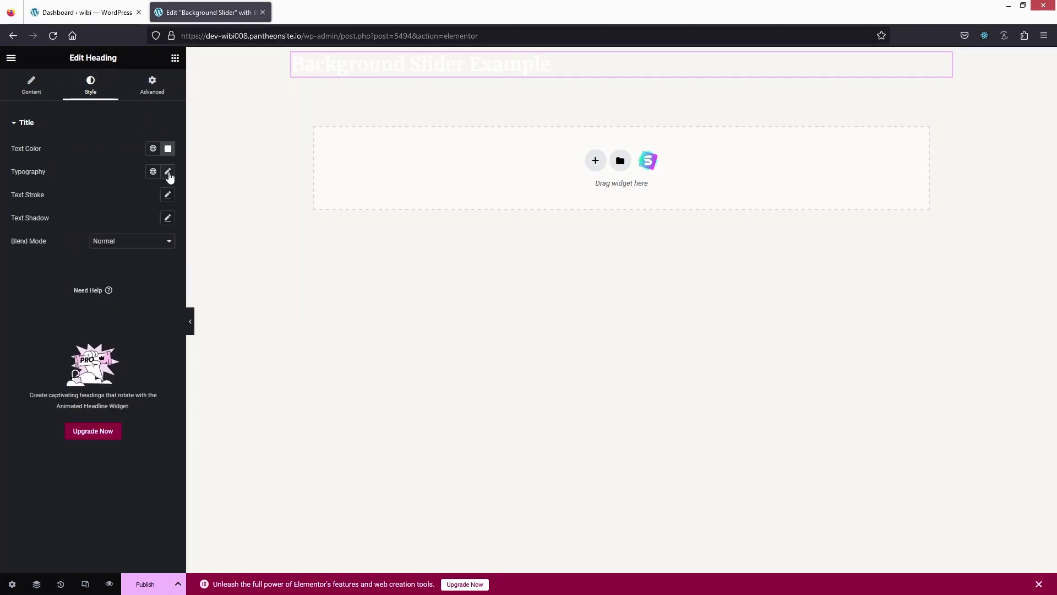
click(168, 173)
drag(30, 262, 65, 262)
click(156, 260)
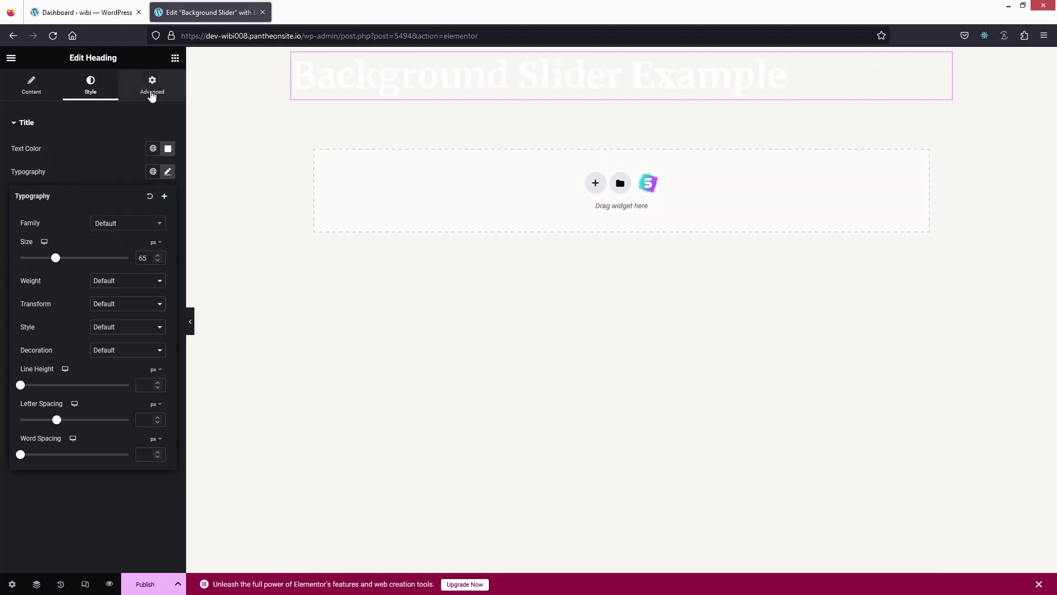
Set the heading's linked padding to 120 px on all four sides
click(146, 94)
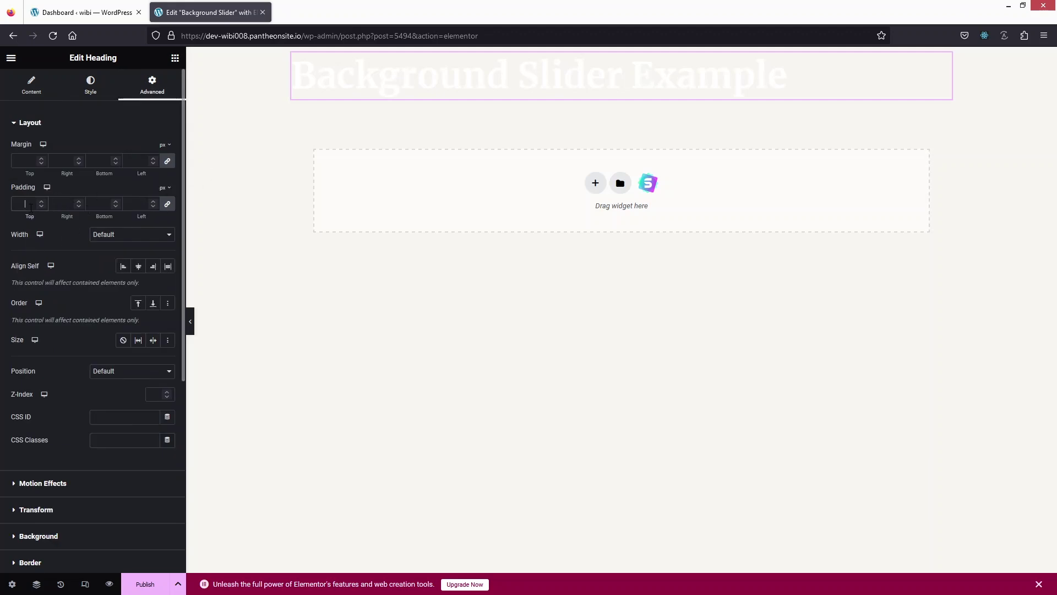
click(30, 208)
text(100)
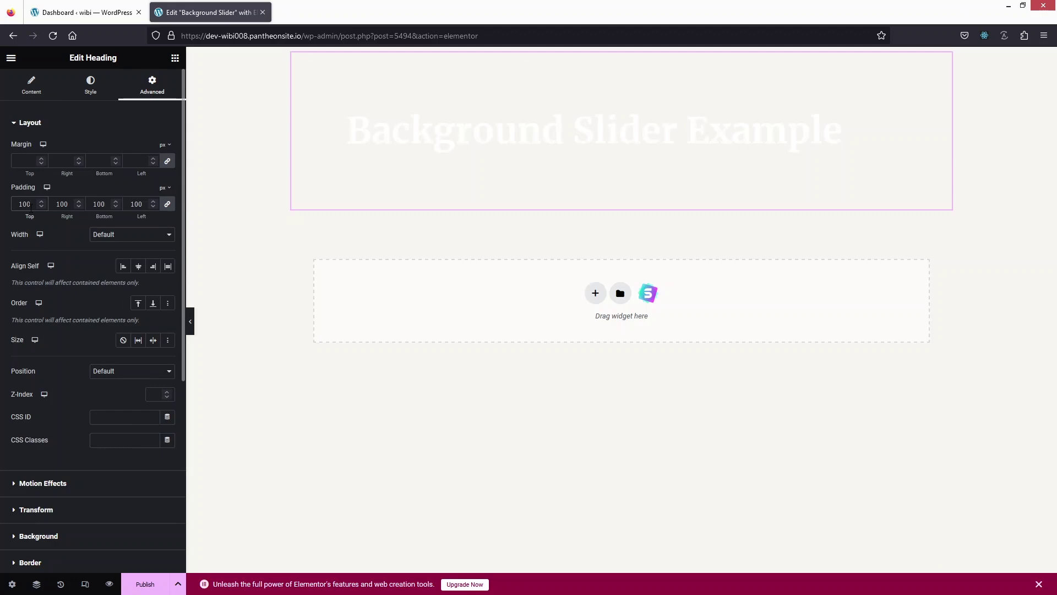
key(BackSpace)
key(BackSpace)
text(20)
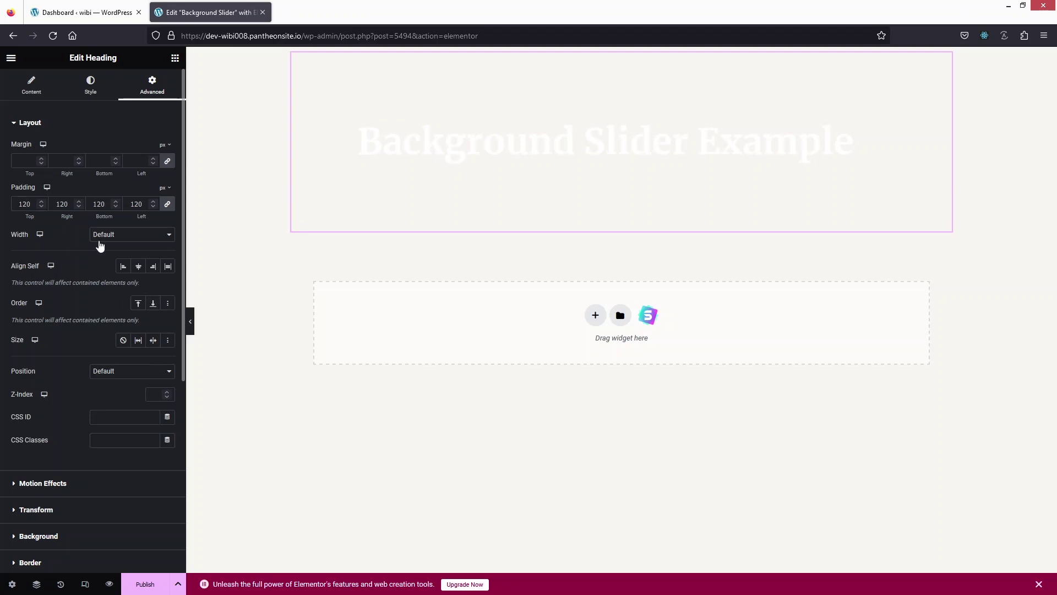
Select the heading's container, set its background to Slideshow, and start adding images
mouse_move(597, 65)
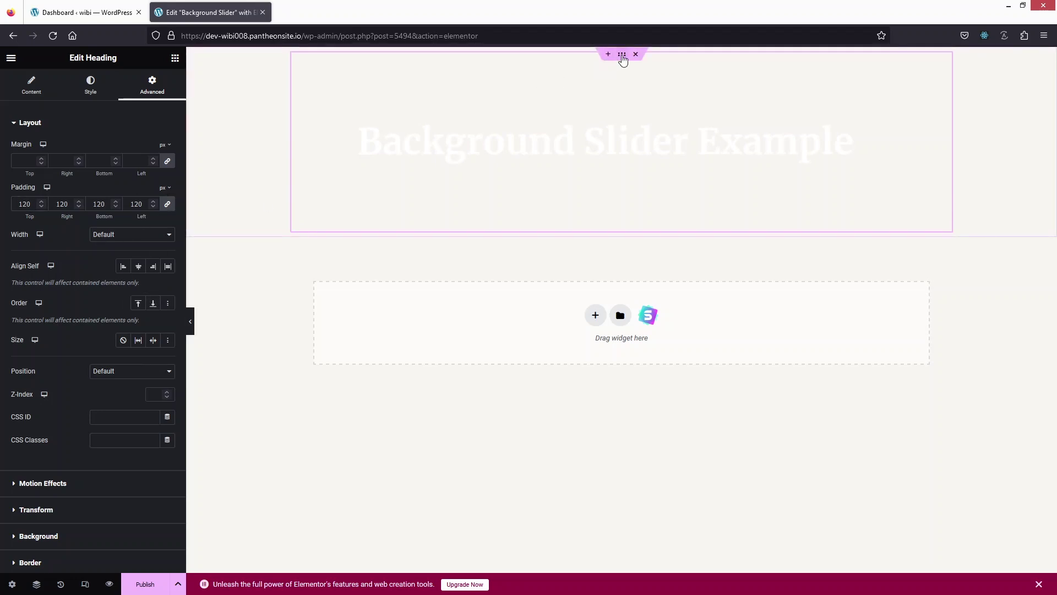
click(622, 56)
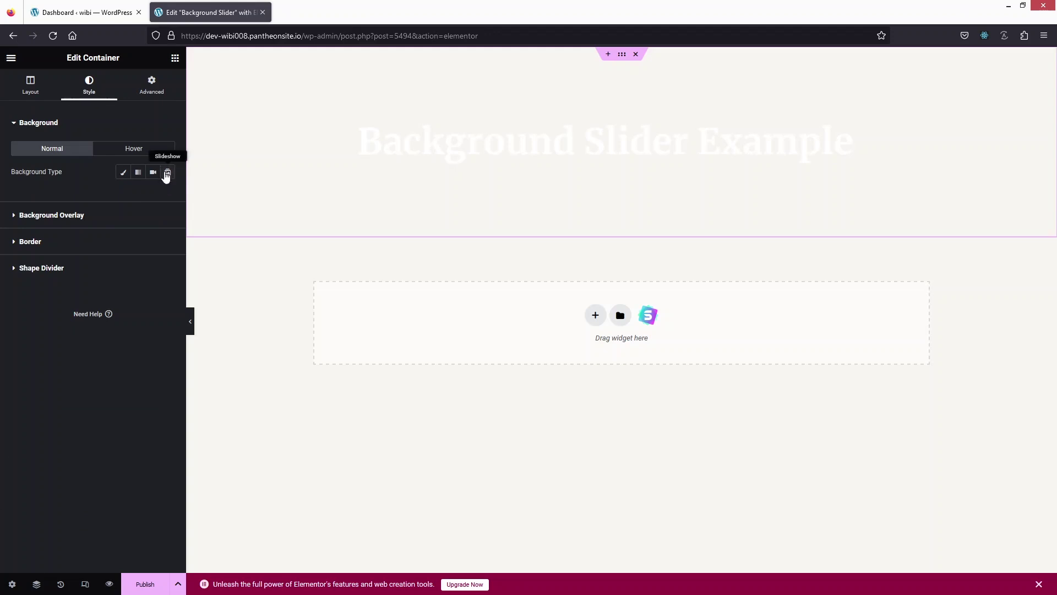
click(168, 173)
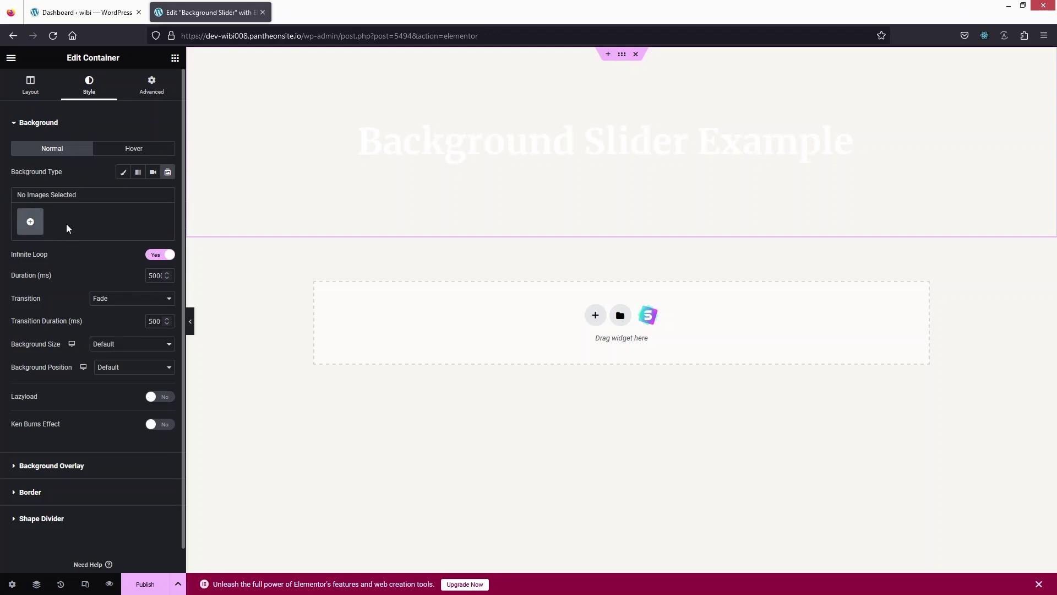
click(26, 229)
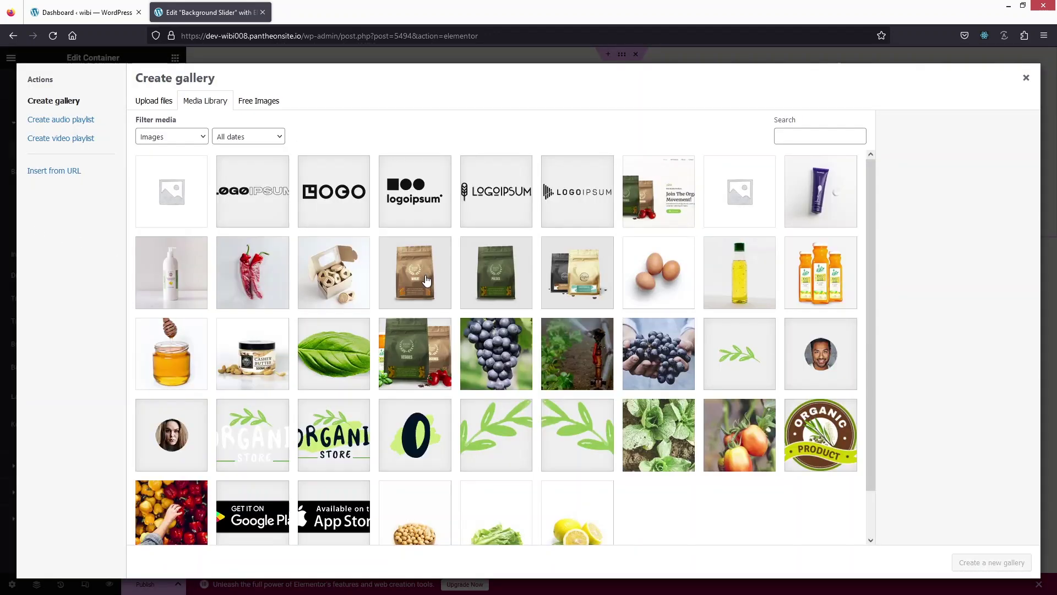
Select the wheat, pulses and coffee-asorted images and create a new gallery
click(427, 281)
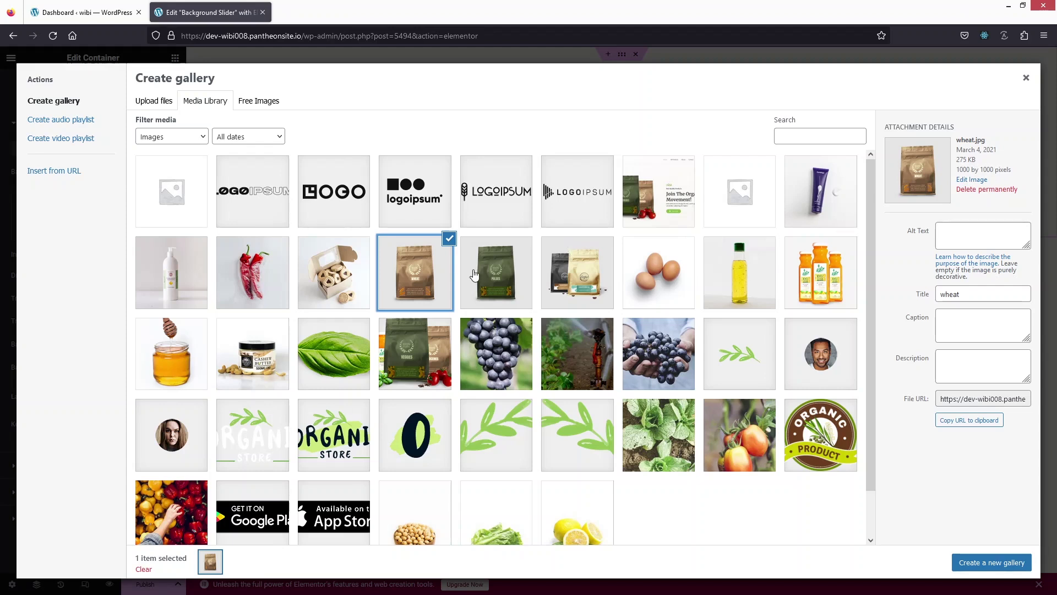
click(483, 273)
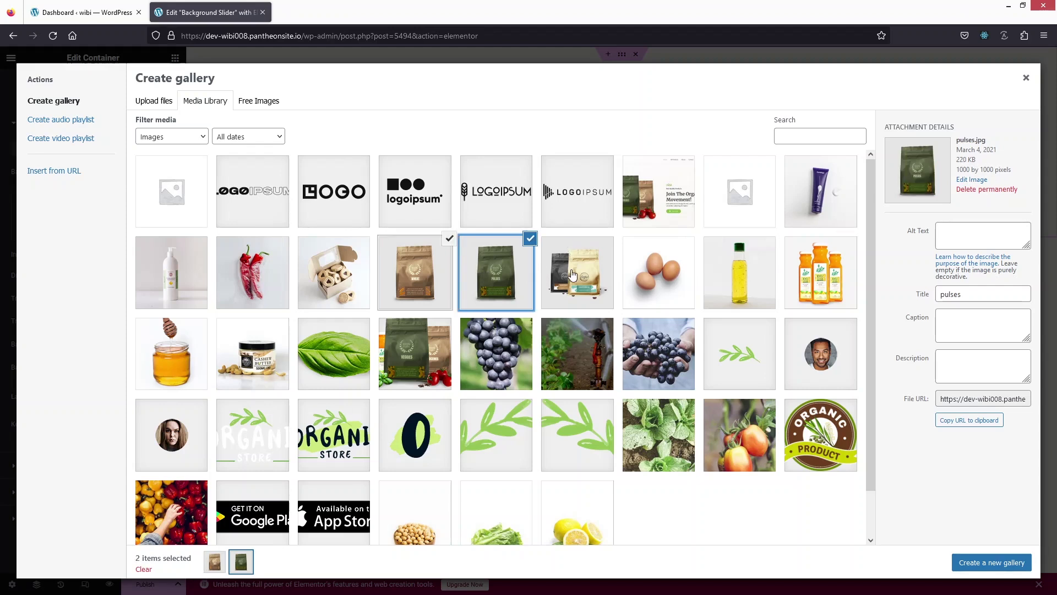
click(585, 279)
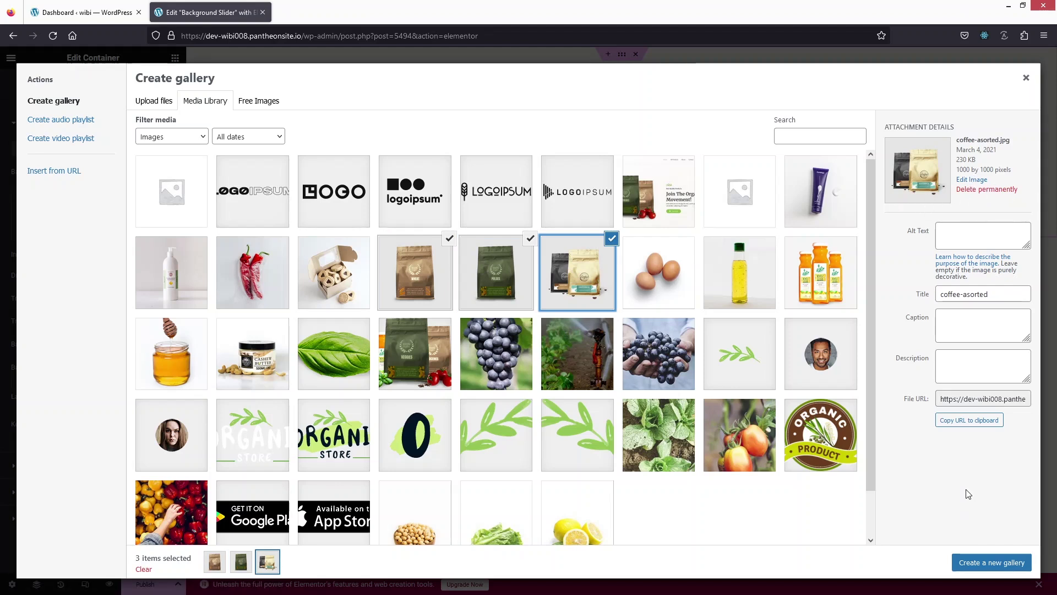
click(979, 566)
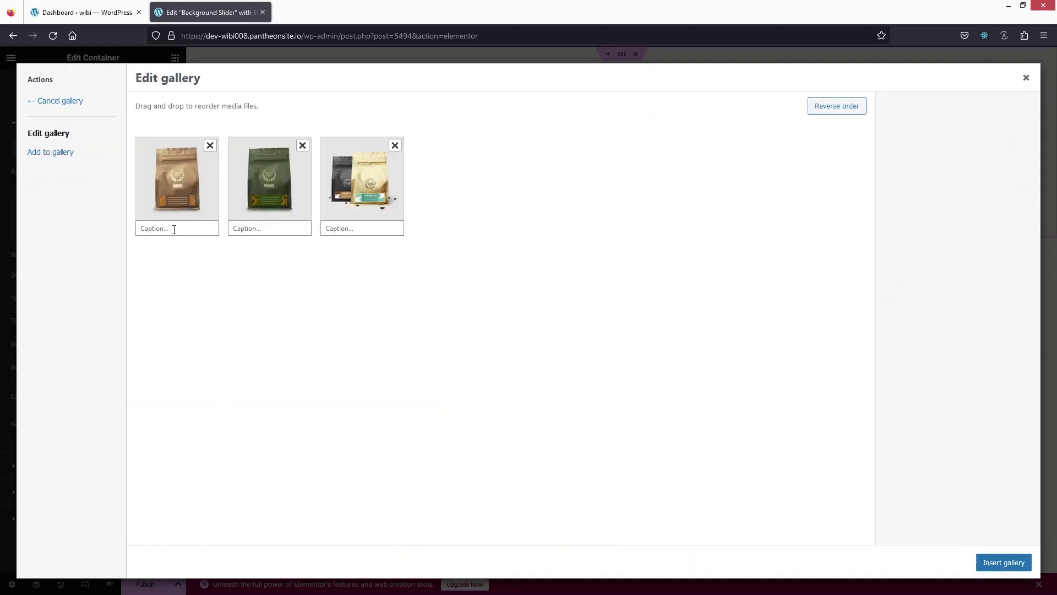
Insert the three-image gallery into the slideshow and set its transition to Slide Left
click(989, 569)
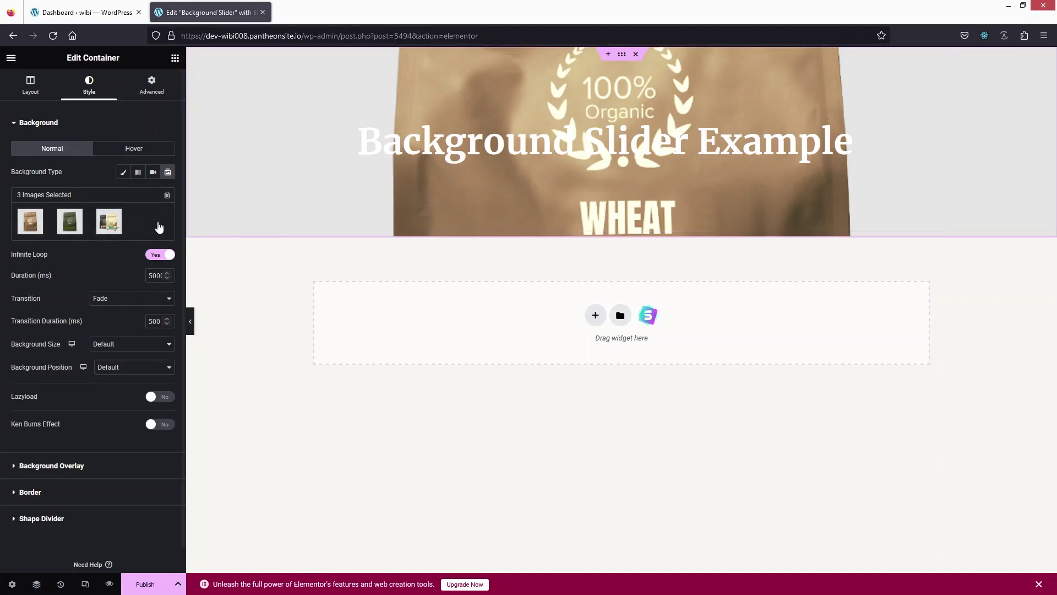
scroll(116, 270, down, 1)
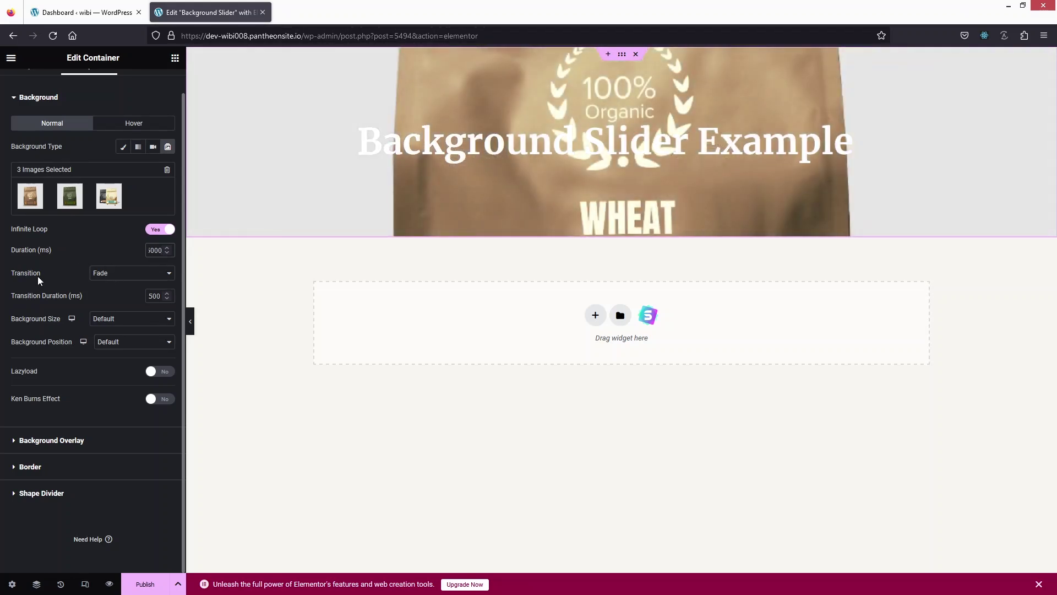
click(130, 273)
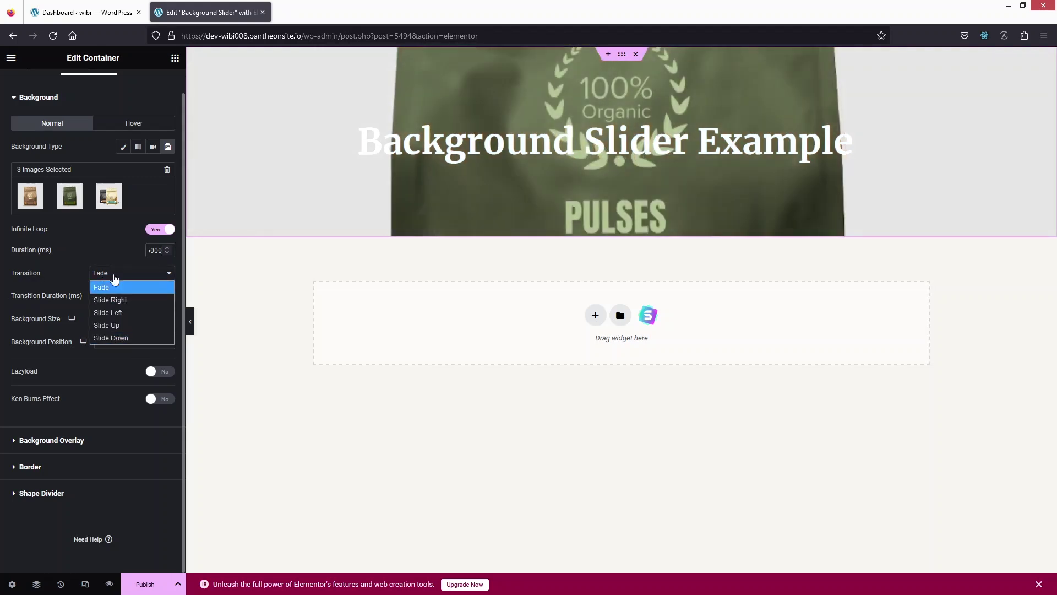
click(122, 314)
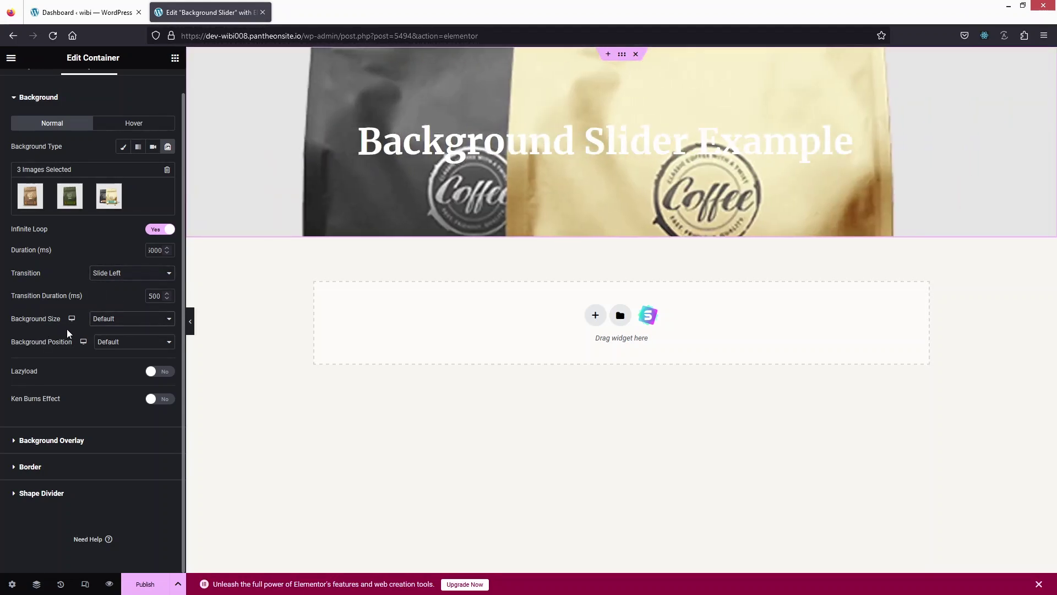
click(151, 324)
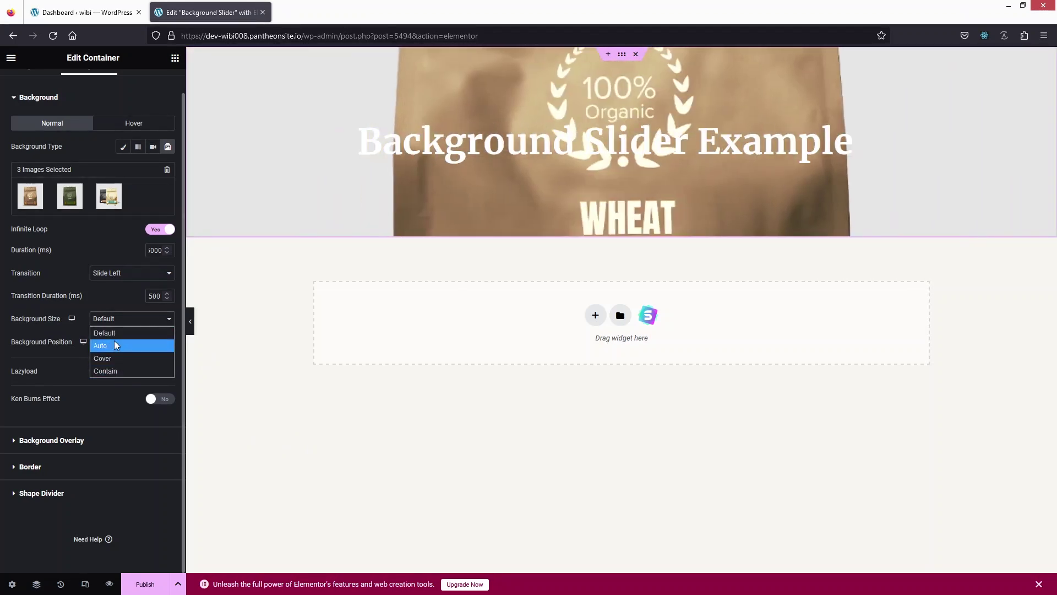
Set Background Size to Contain, keep Position at Default, and enable Lazyload
key(Escape)
click(117, 376)
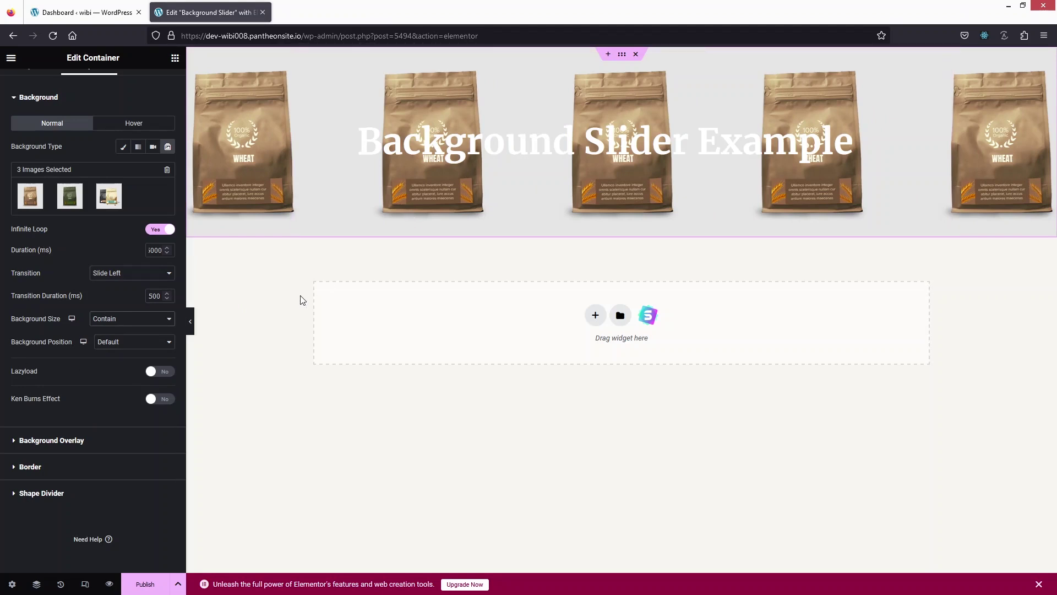
click(115, 343)
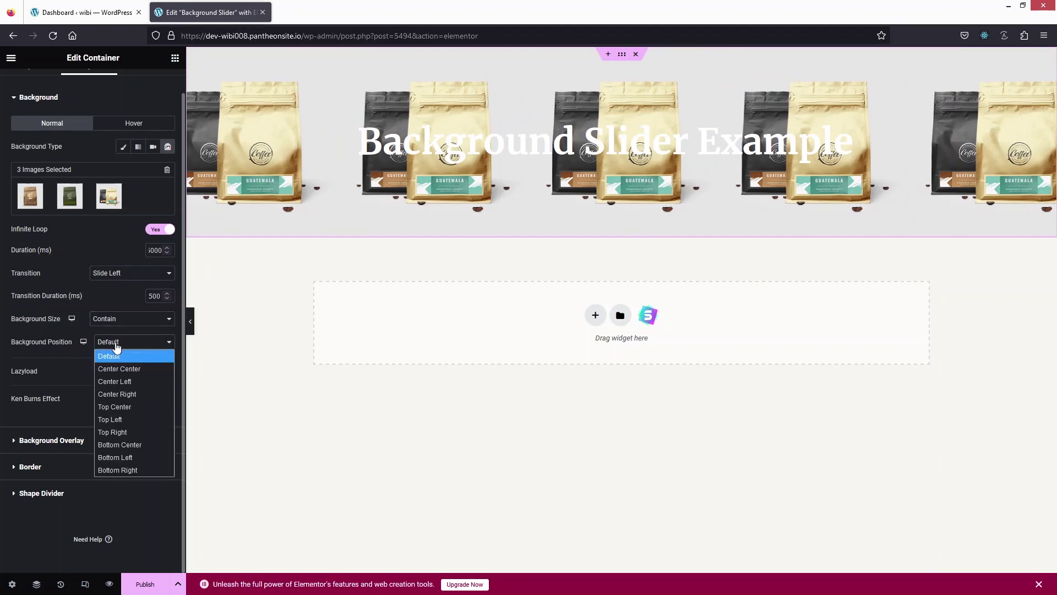
click(41, 353)
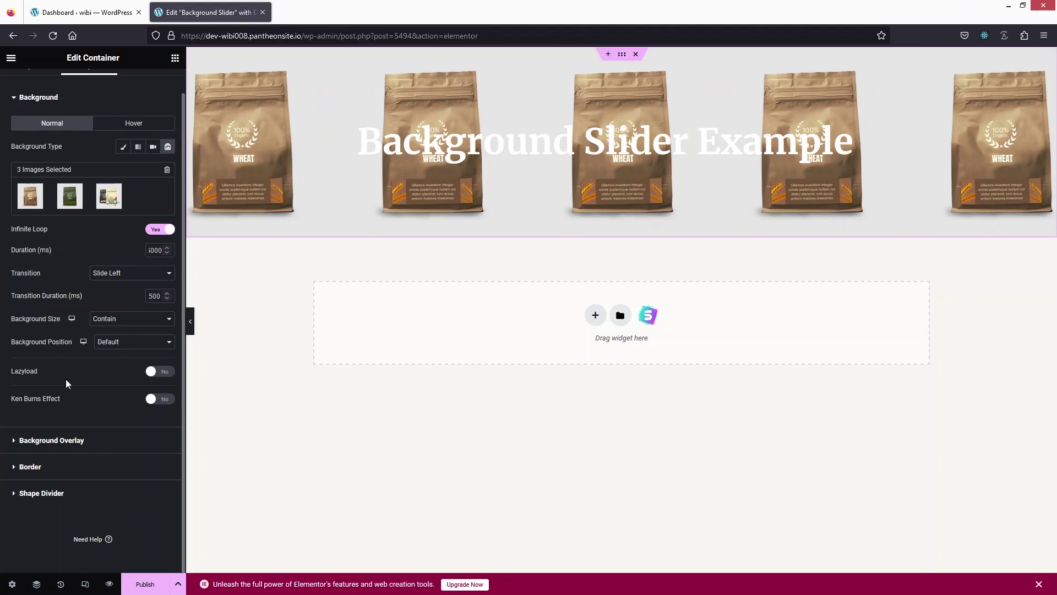
click(156, 375)
Turn on the Ken Burns zoom-in effect for the slides and expand Background Overlay
click(159, 399)
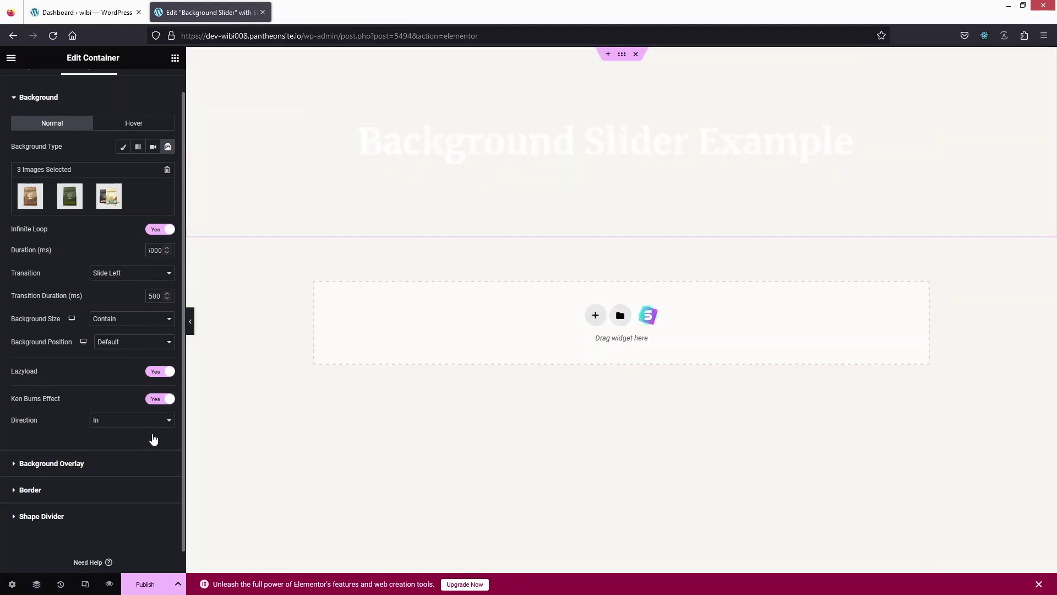
scroll(108, 457, down, 1)
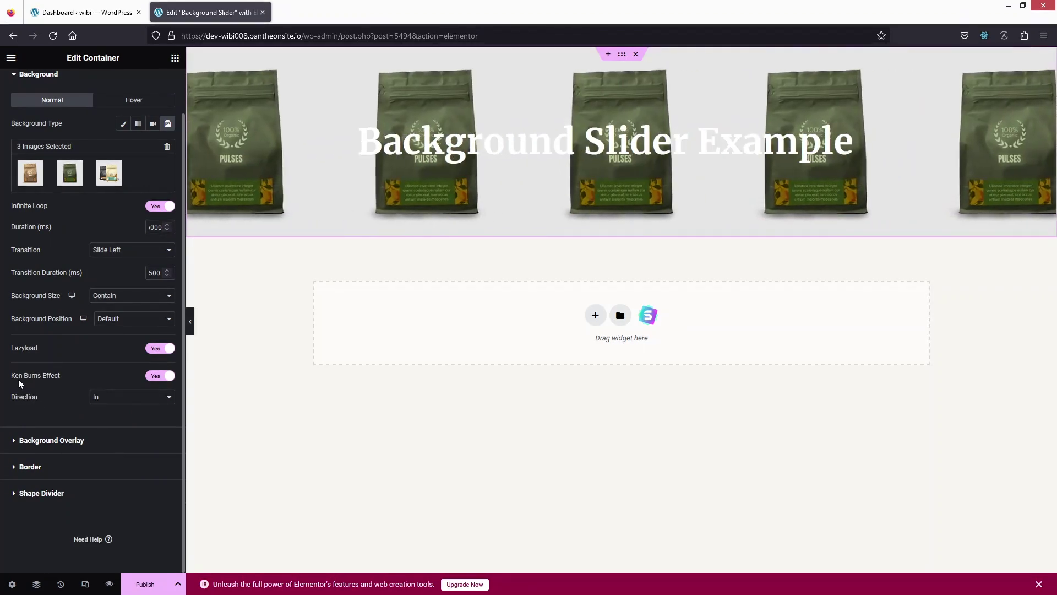
click(64, 443)
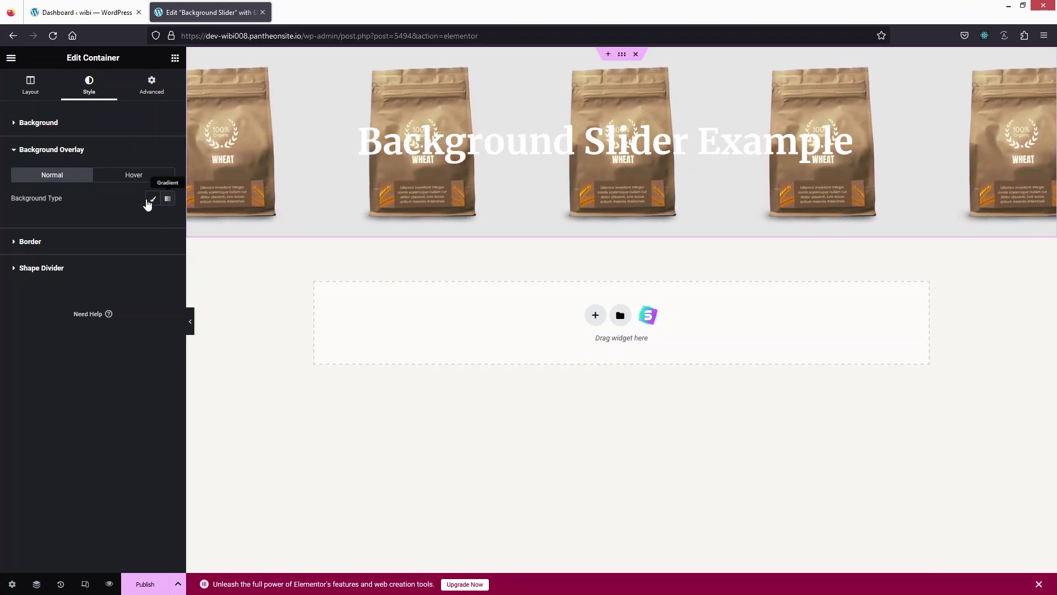
Set a Classic background overlay with the colour #000000
click(153, 201)
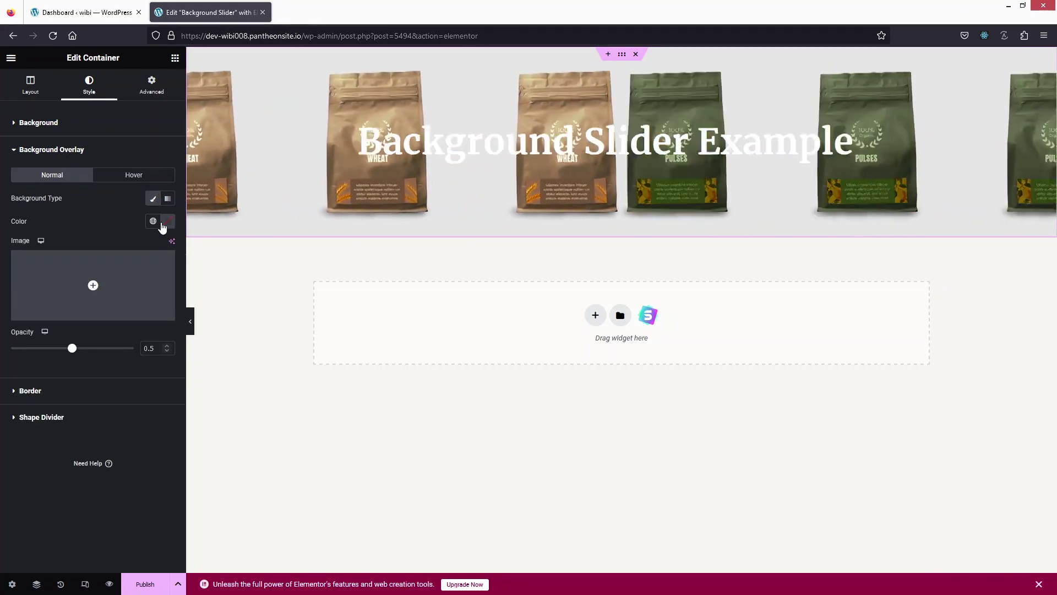
click(167, 221)
click(134, 281)
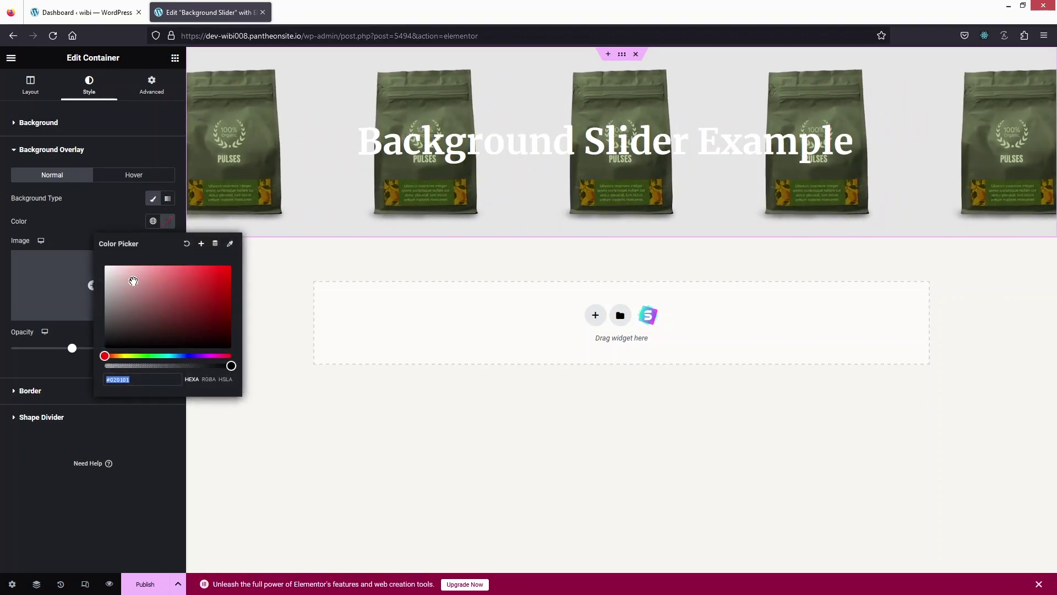
click(140, 306)
mouse_move(130, 324)
mouse_down()
mouse_move(131, 351)
mouse_move(104, 355)
mouse_up()
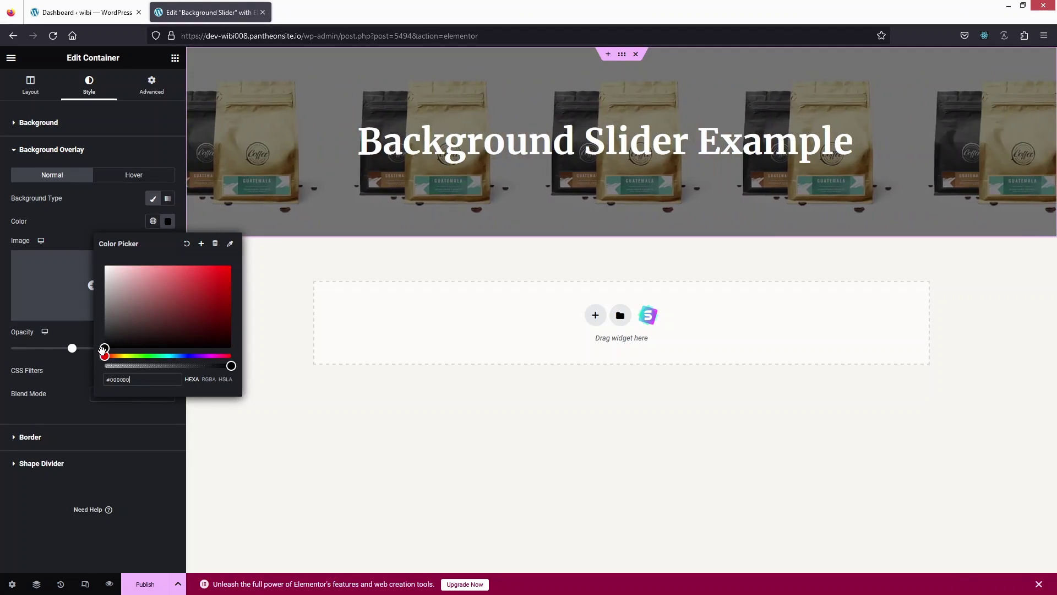
click(74, 219)
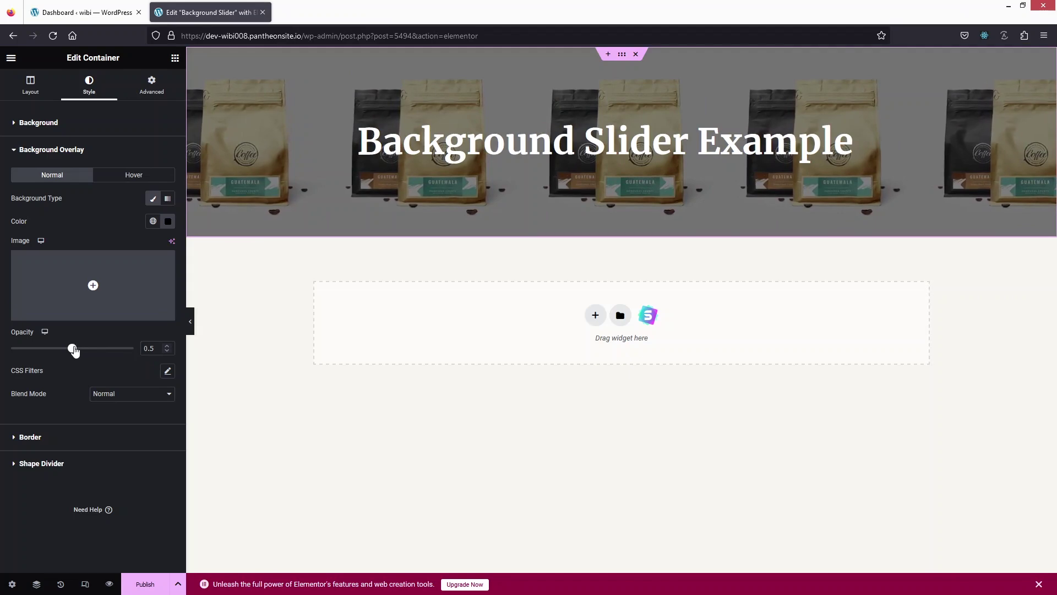
Set the overlay opacity to 0.6
mouse_move(75, 351)
mouse_down()
mouse_move(126, 359)
mouse_move(54, 353)
mouse_move(96, 355)
mouse_up()
click(159, 347)
key(BackSpace)
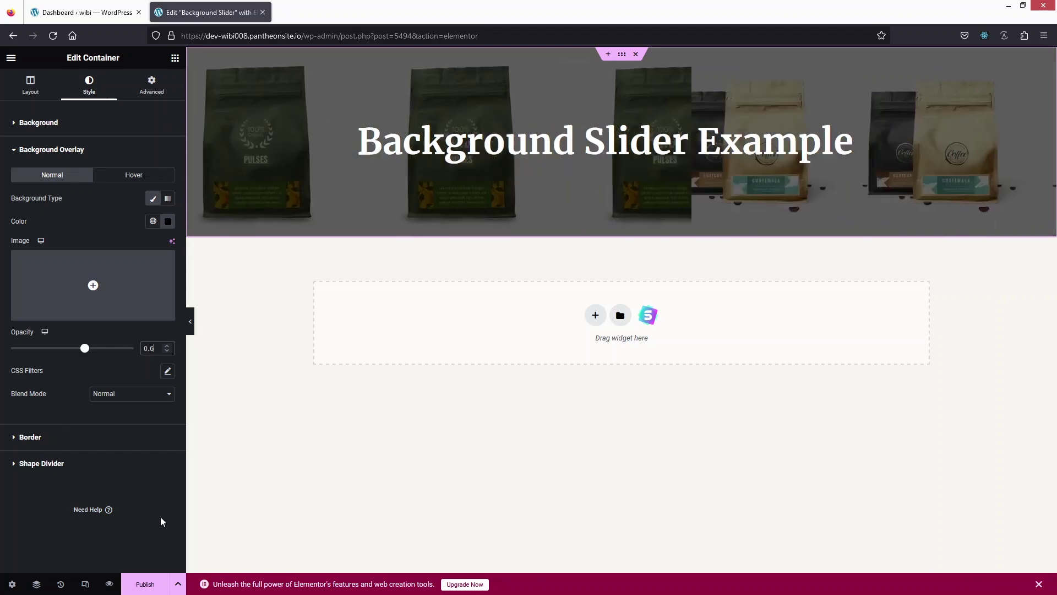
In tablet preview, set the heading's typography size to 31 px and centre-align it
click(85, 585)
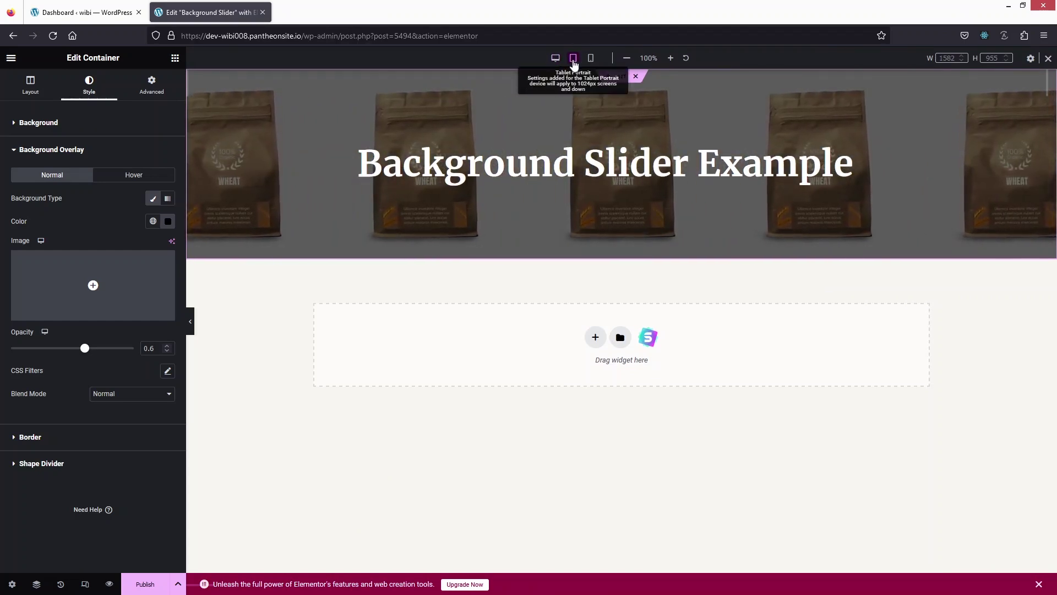
click(573, 58)
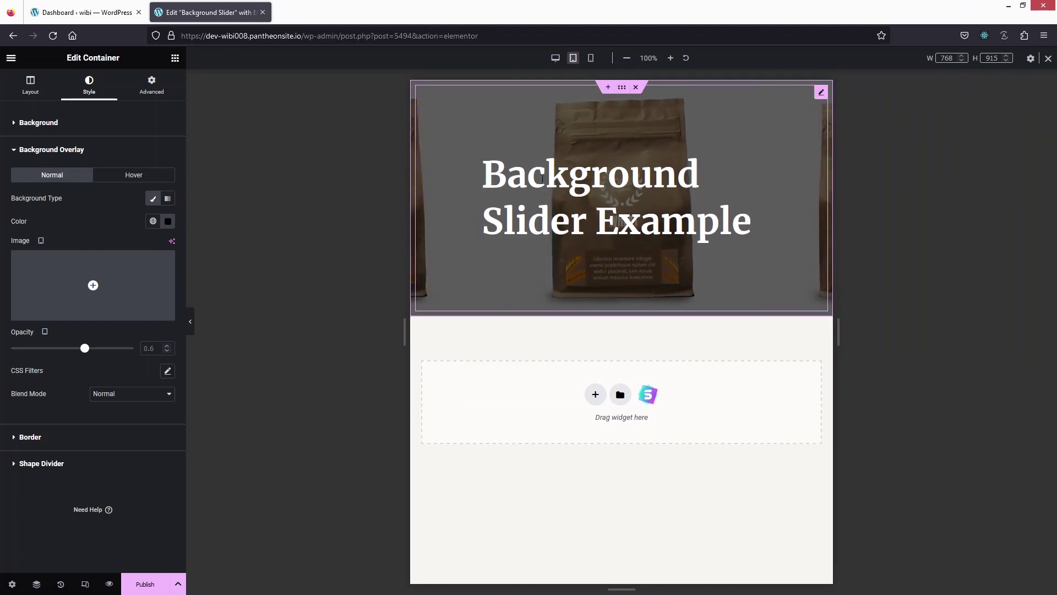
click(751, 220)
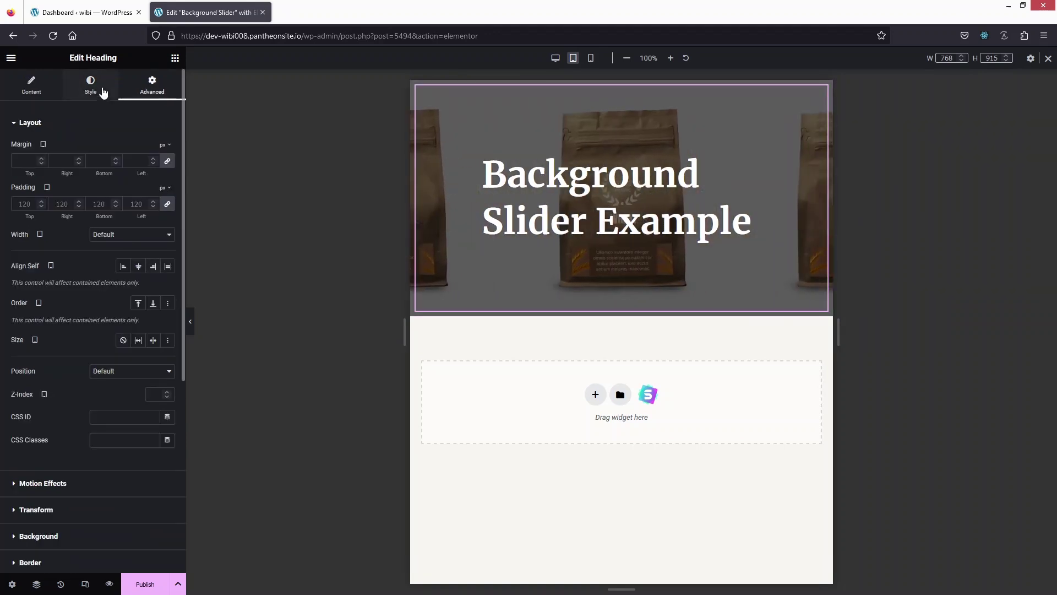
click(100, 90)
click(168, 172)
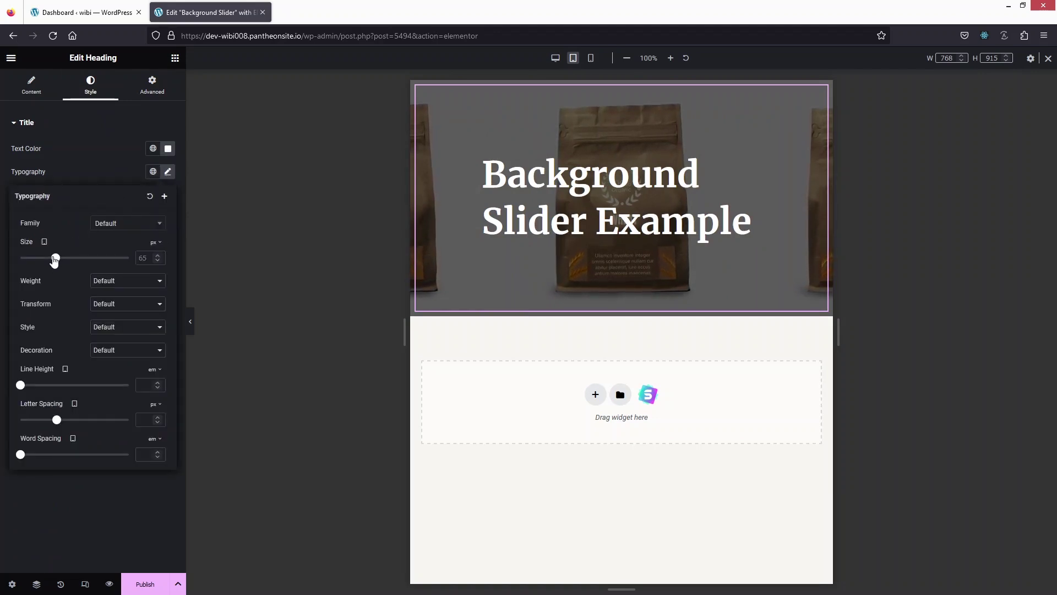
drag(55, 260, 37, 258)
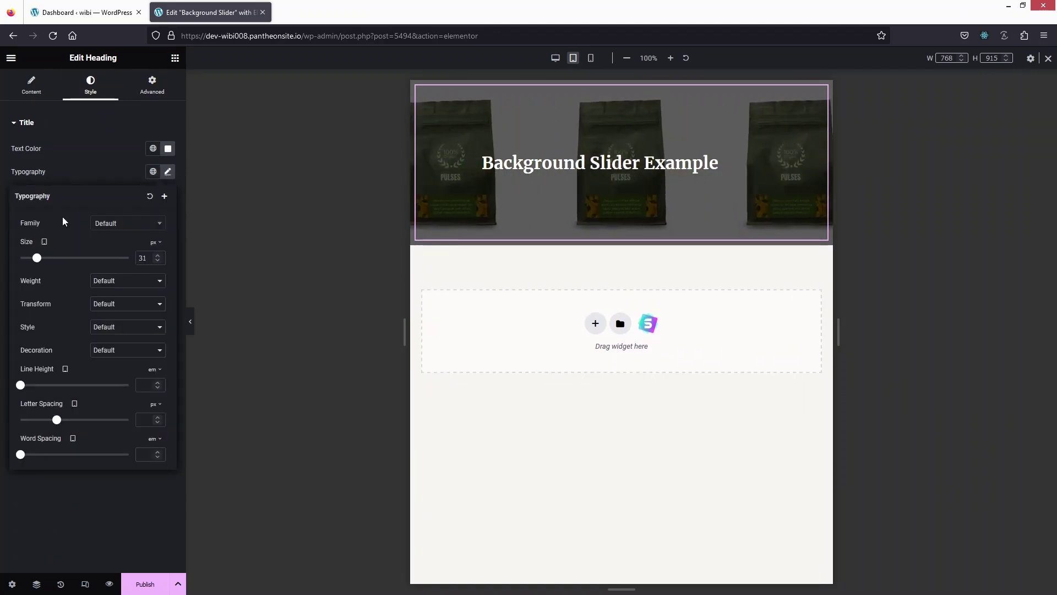
click(32, 87)
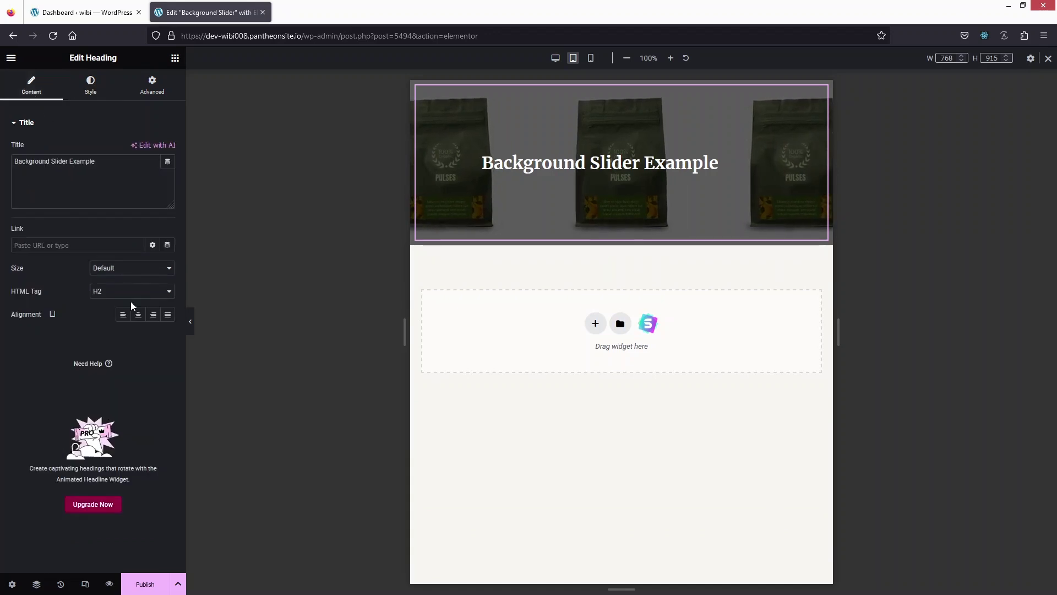
click(138, 315)
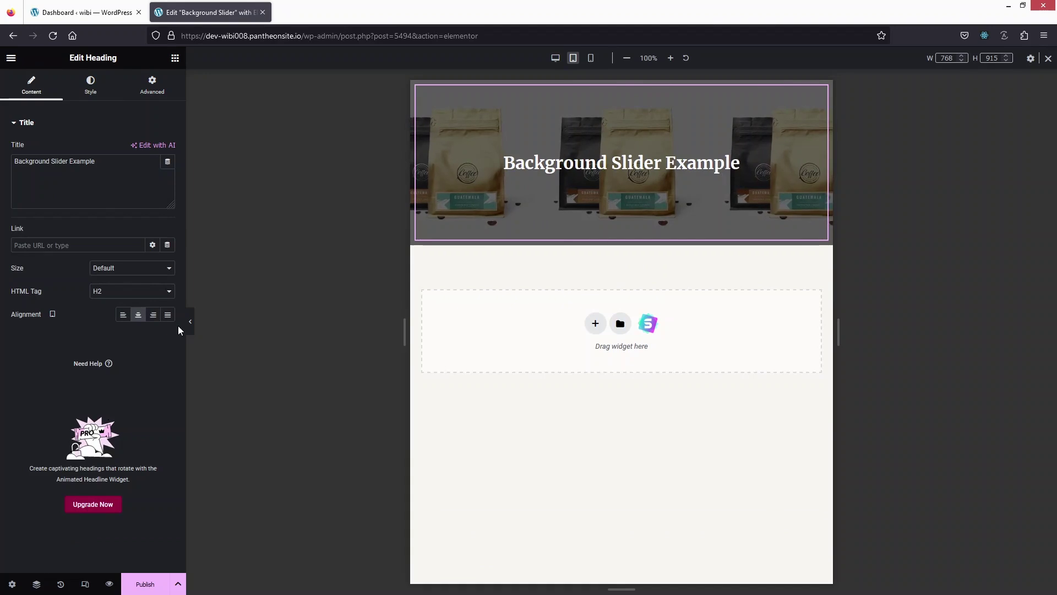
In mobile preview, unlink the heading padding and set 120 px top, 0 elsewhere
click(593, 61)
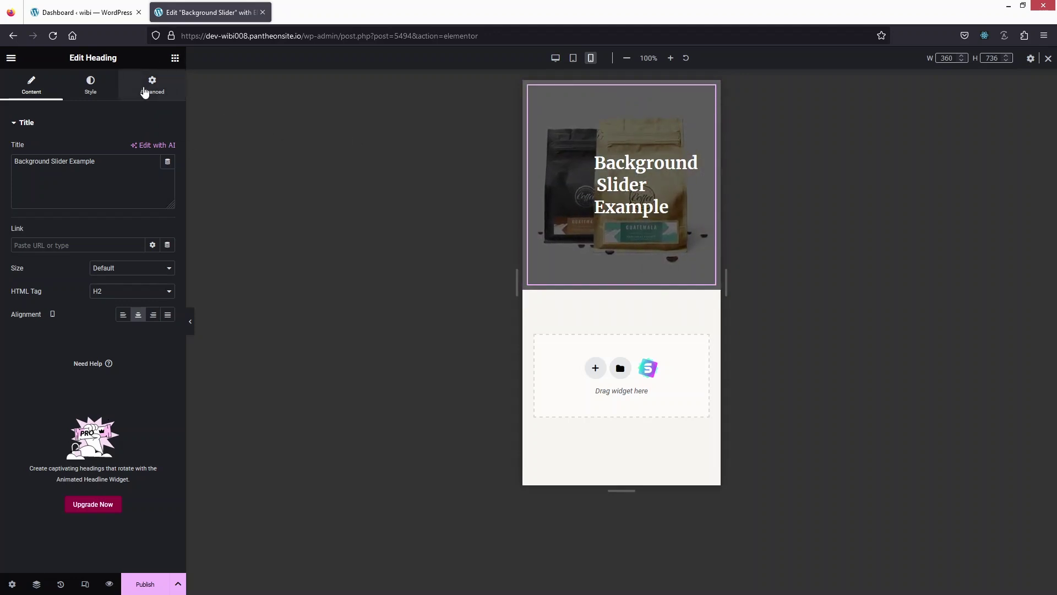
click(146, 90)
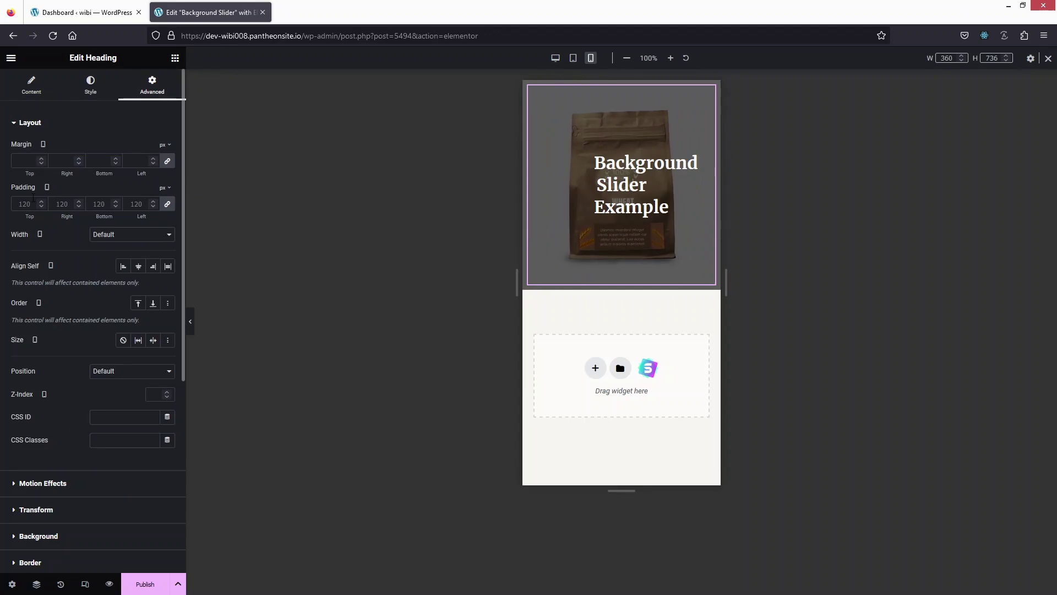
click(167, 206)
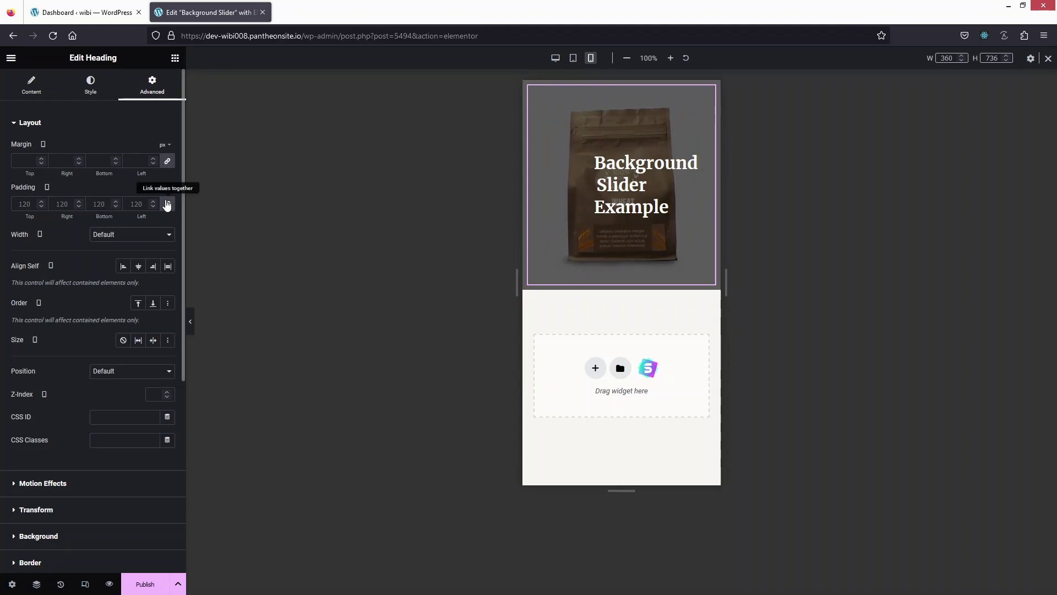
click(168, 207)
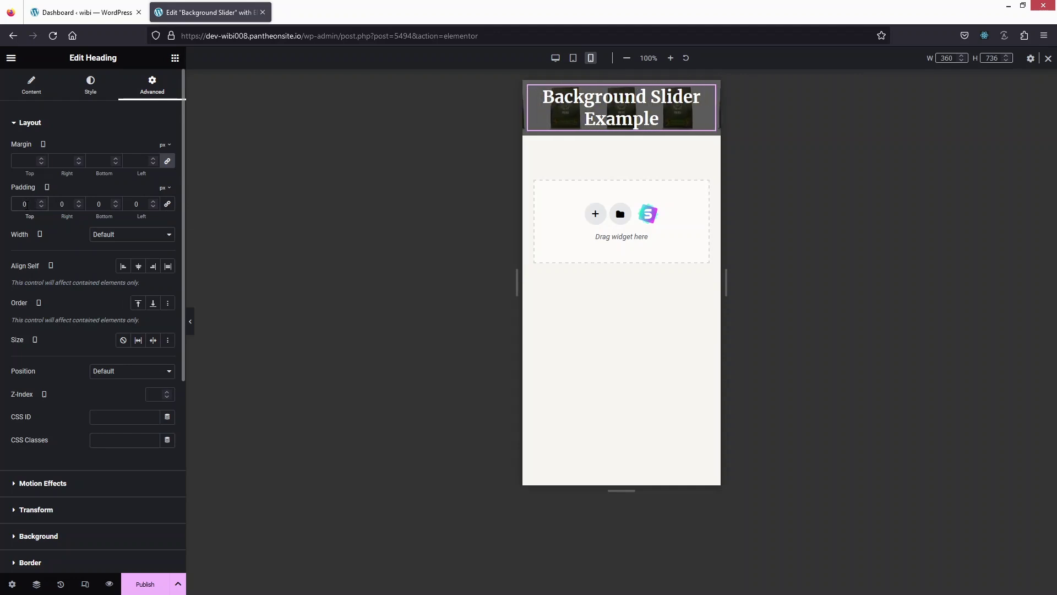
click(24, 204)
text(12)
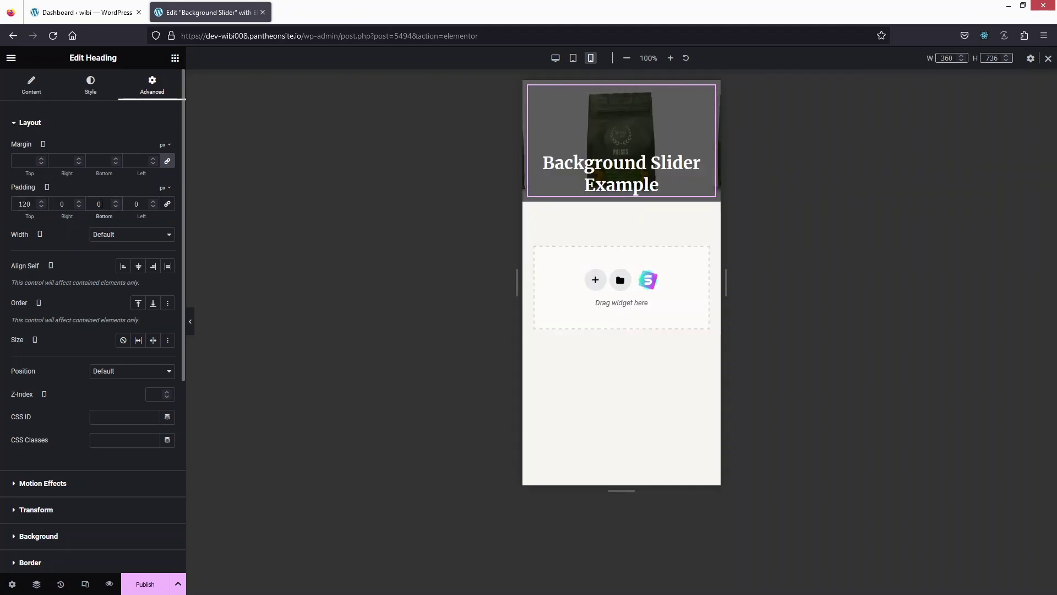
text(12)
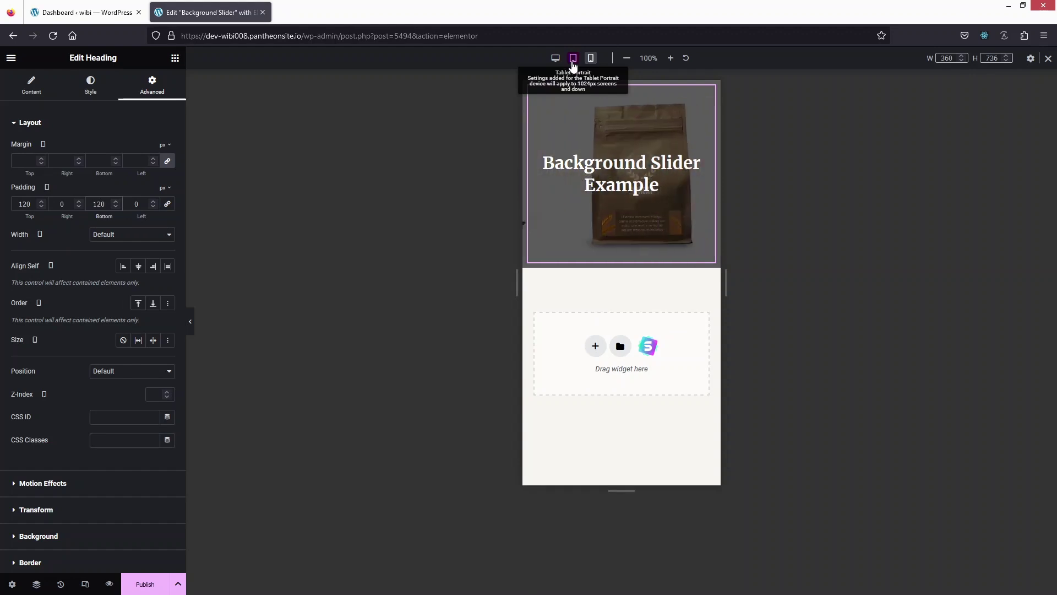
Give the tablet heading 120 px top and bottom padding, 0 sides, then publish
click(573, 58)
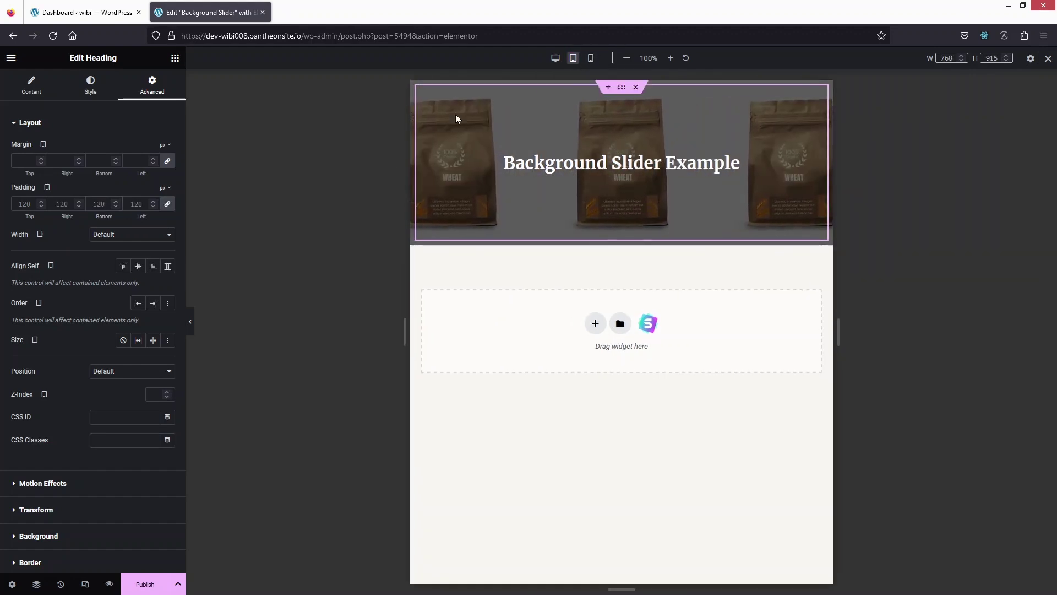
click(168, 204)
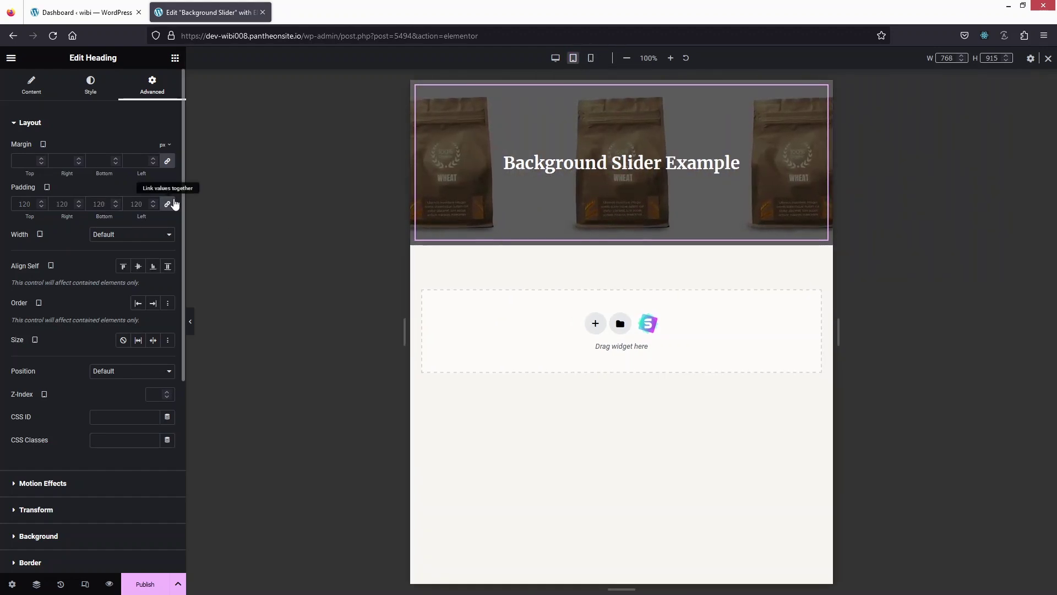
key(BackSpace)
text(120)
double_click(101, 204)
text(120)
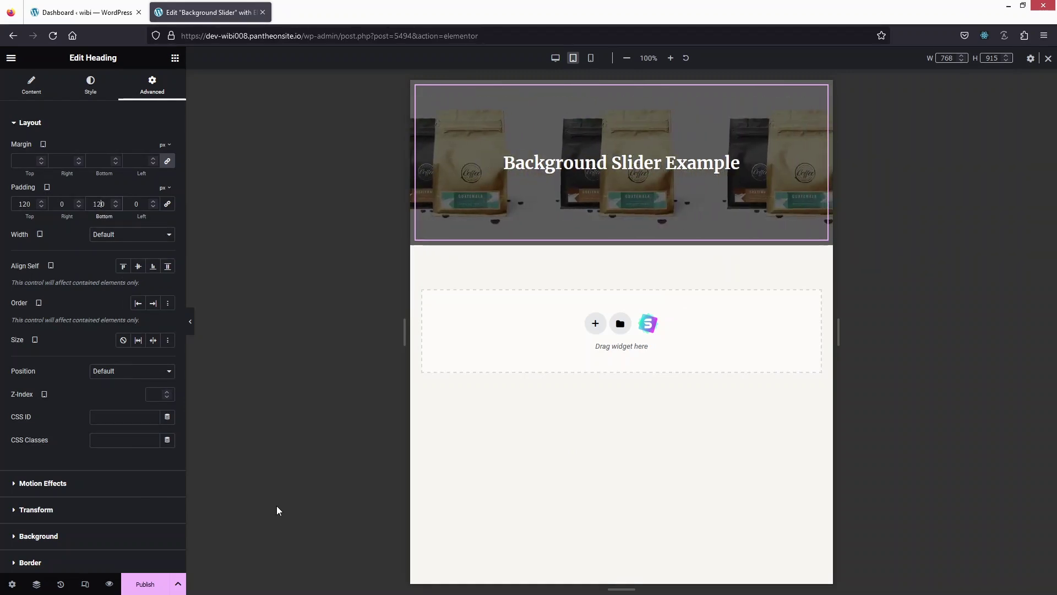
click(143, 585)
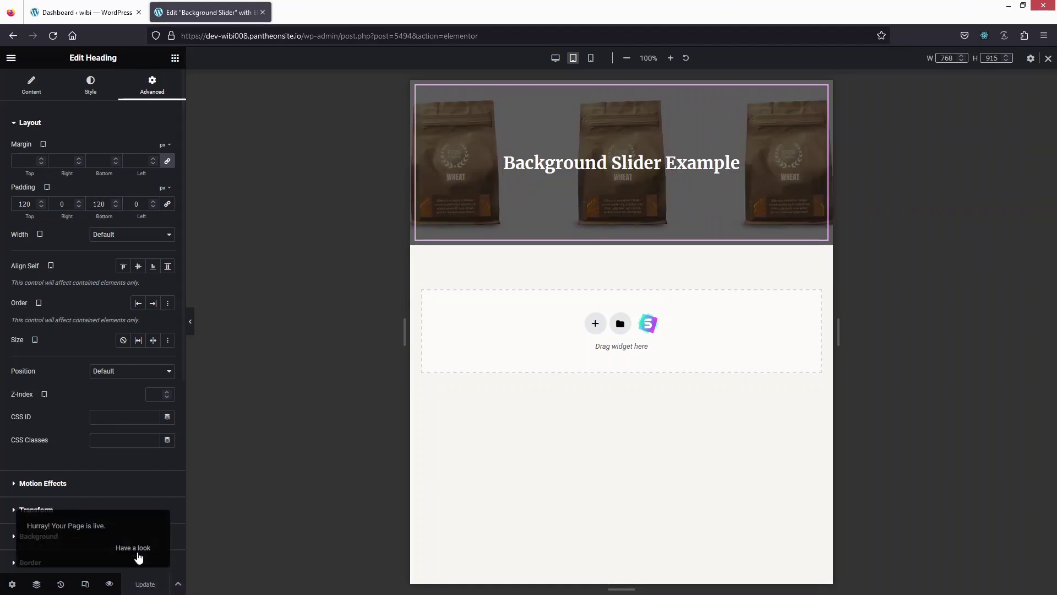
Open the published Background Slider page from the "Have a look" notification
click(135, 548)
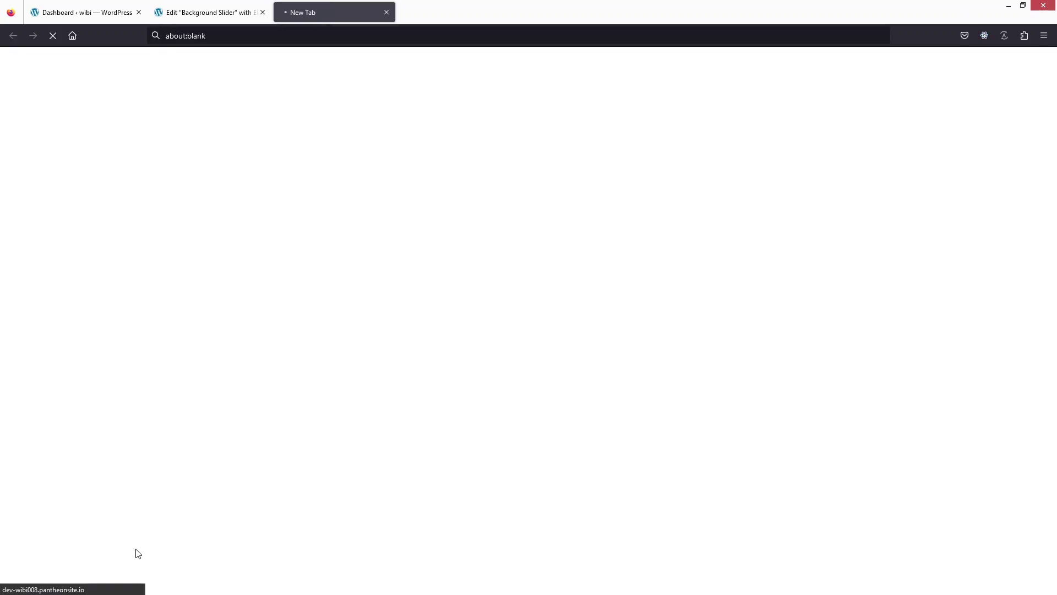